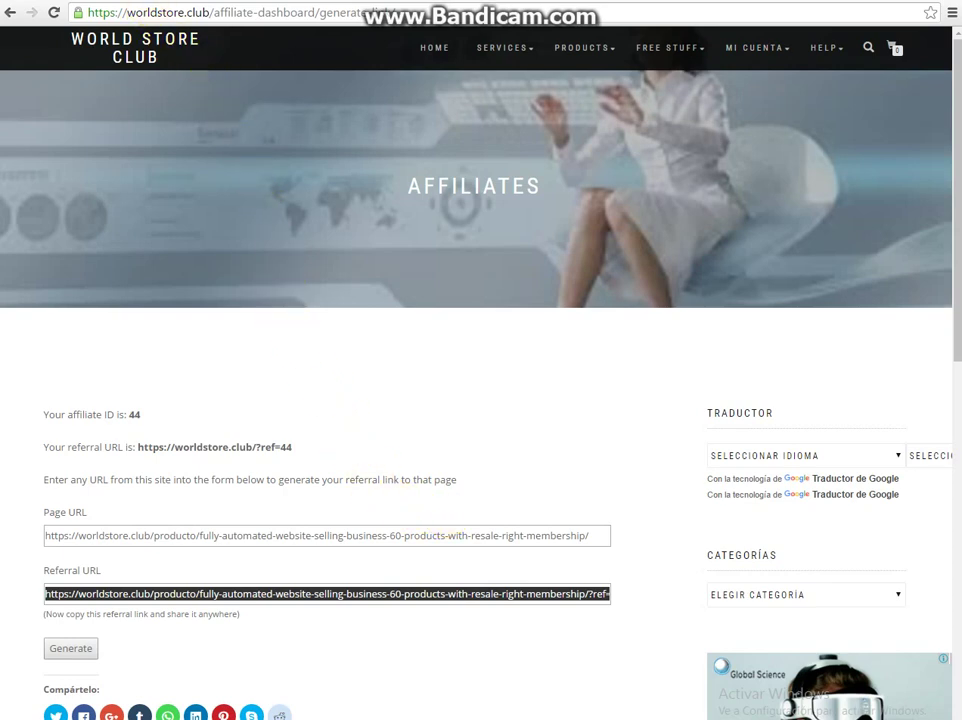
- Copy the WorldStore Club referral URL for the fully automated website selling business page
key(ctrl+t)
text(too)
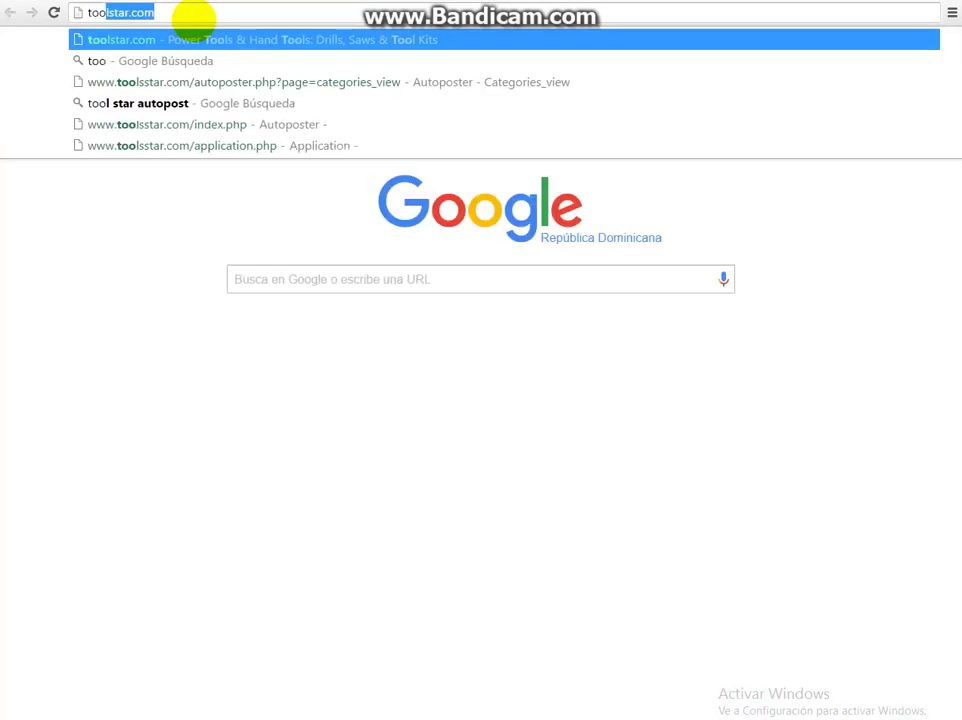
text(l)
key(Return)
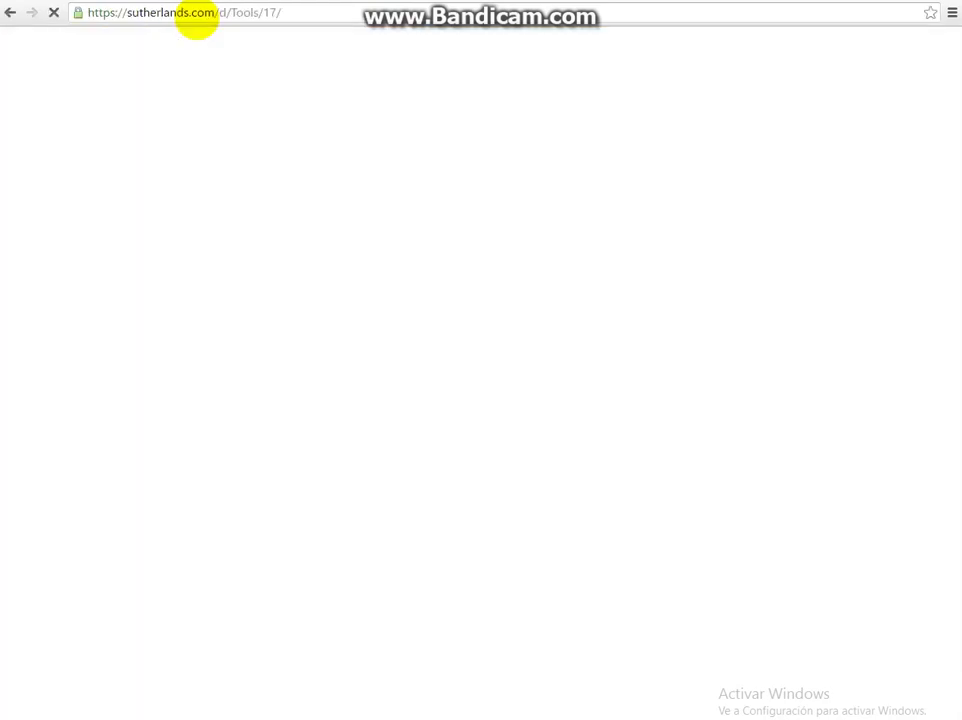
key(ctrl+w)
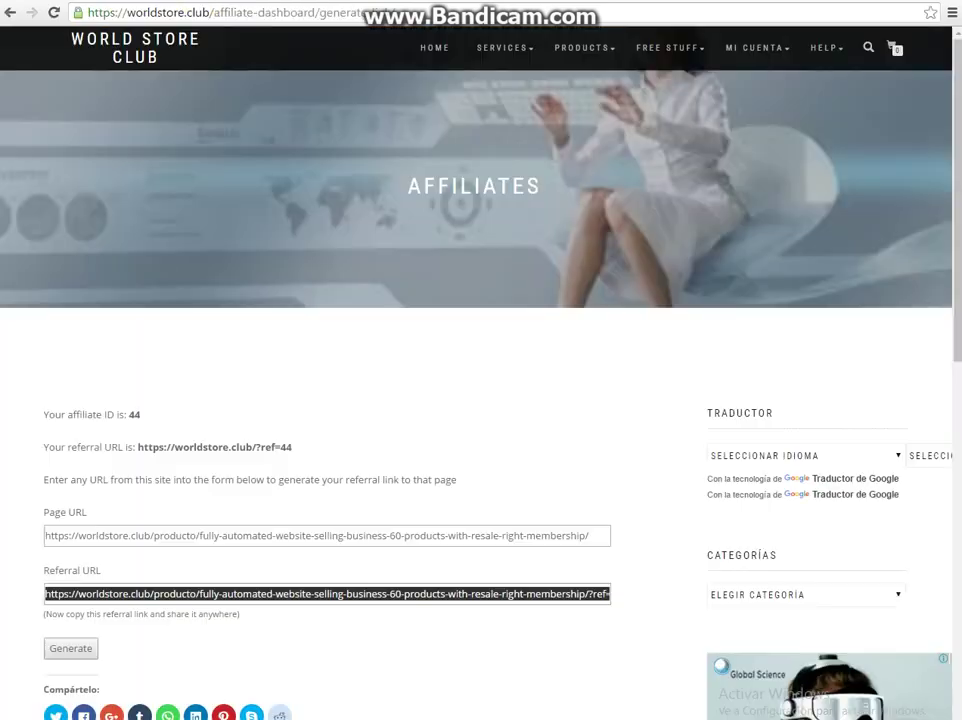
right_click(280, 593)
click(292, 601)
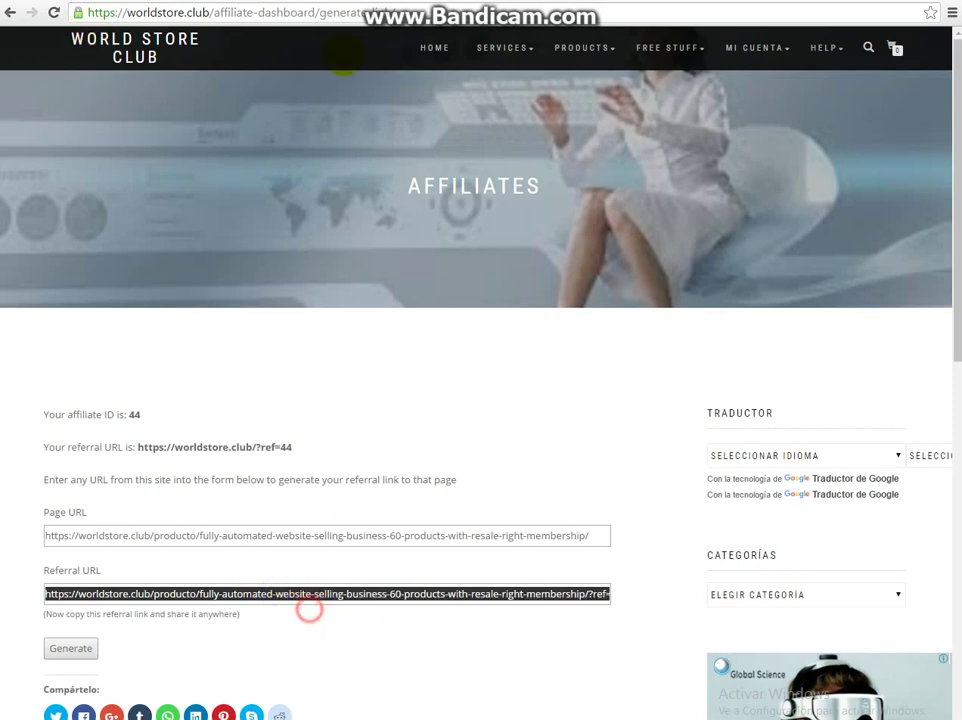
- Open the Google URL Shortener at goo.gl in a new tab
key(ctrl+t)
click(309, 7)
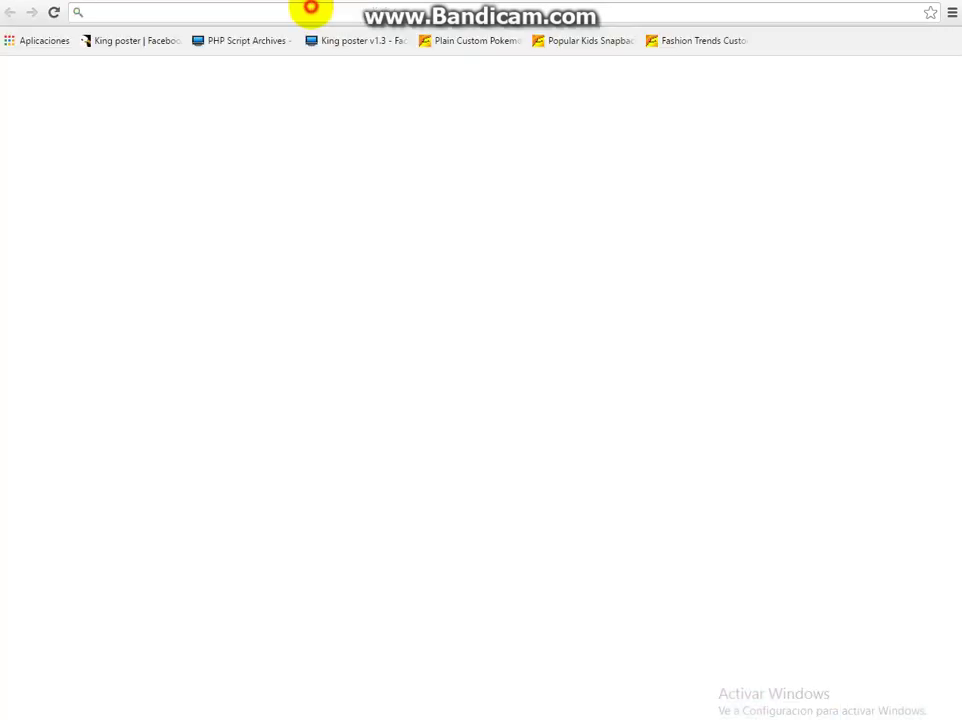
text(goo)
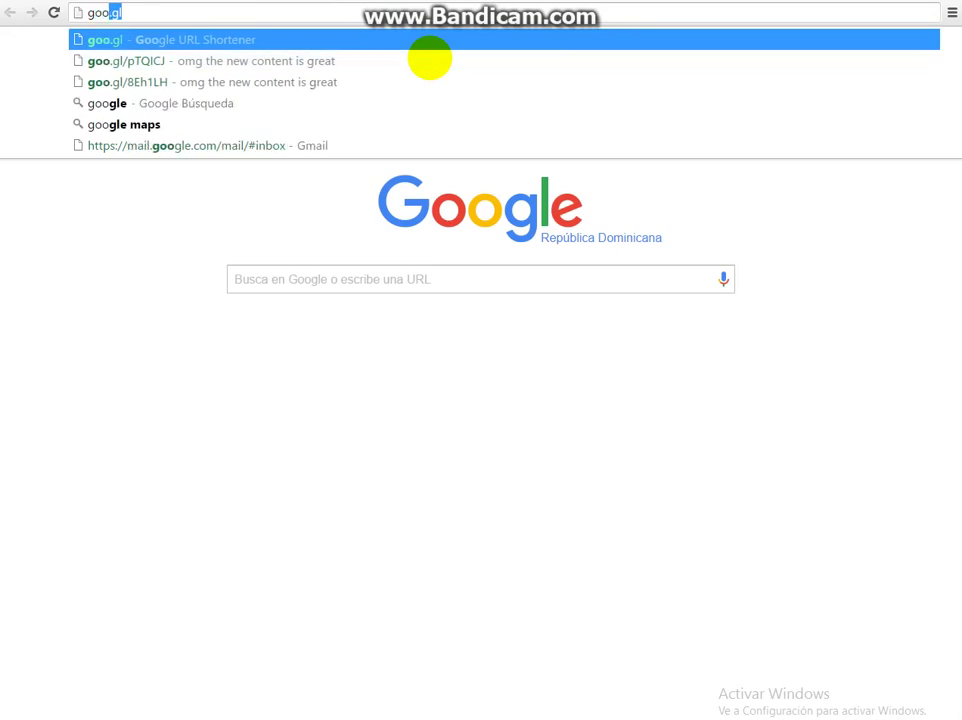
key(Return)
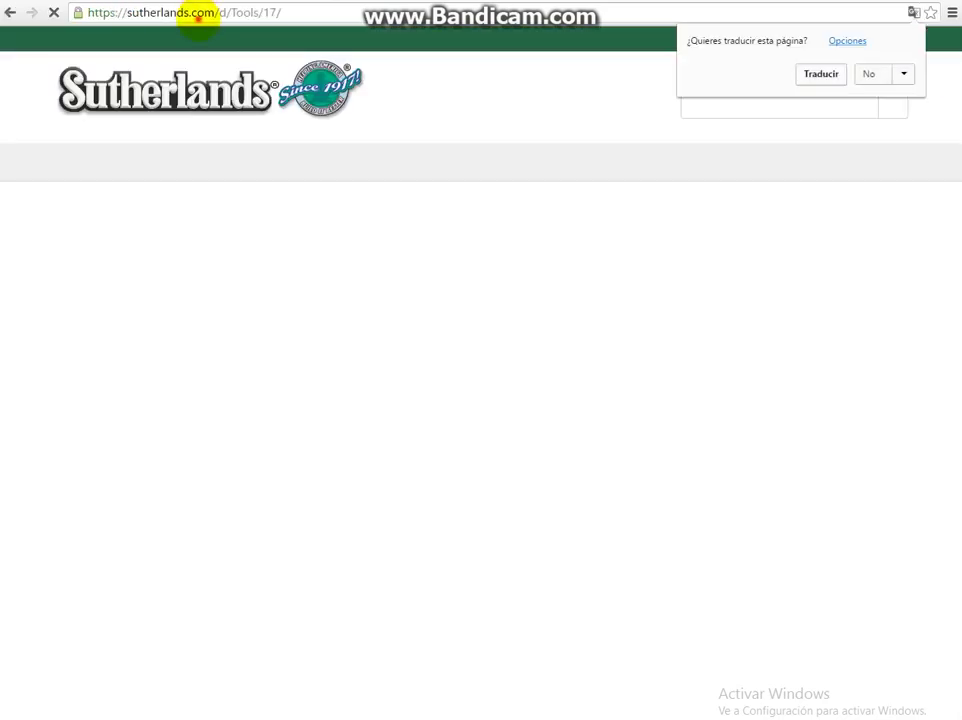
click(193, 17)
text(too)
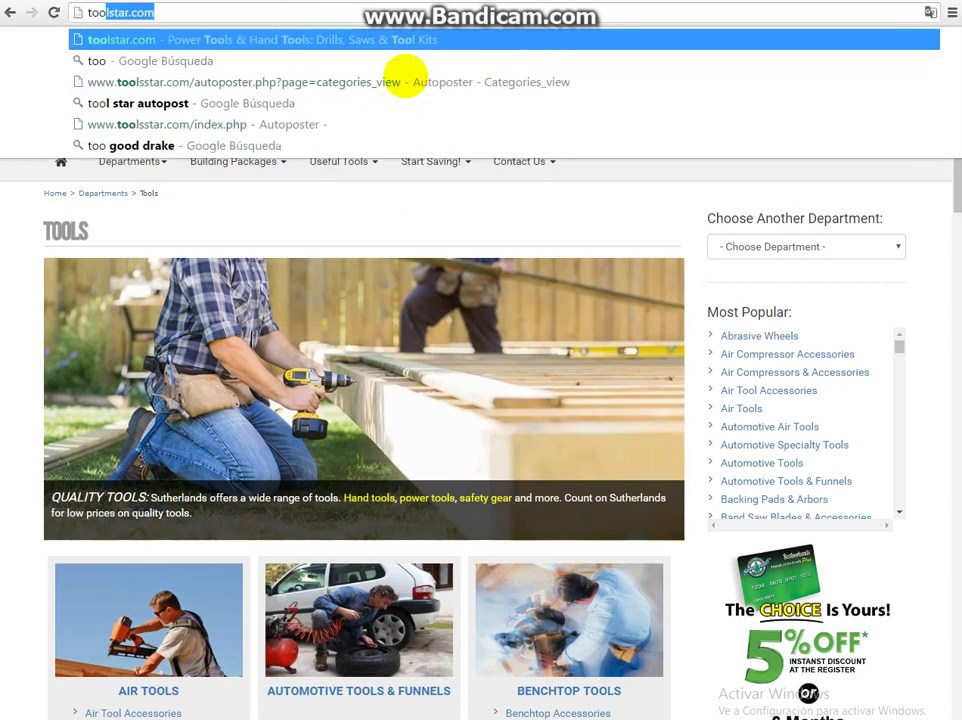
text(ls)
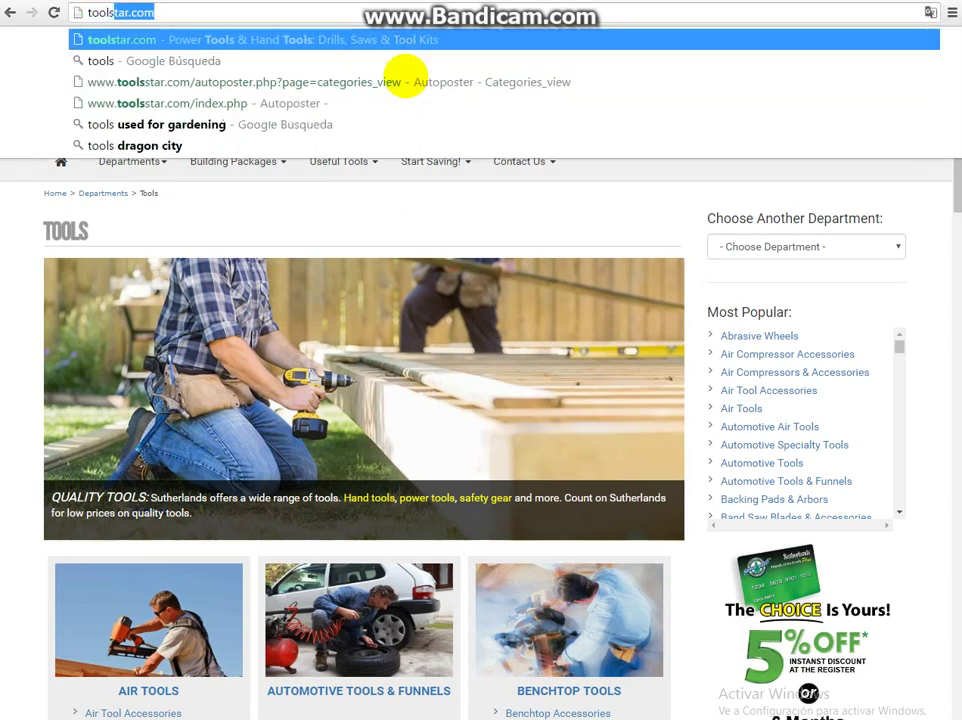
text(star)
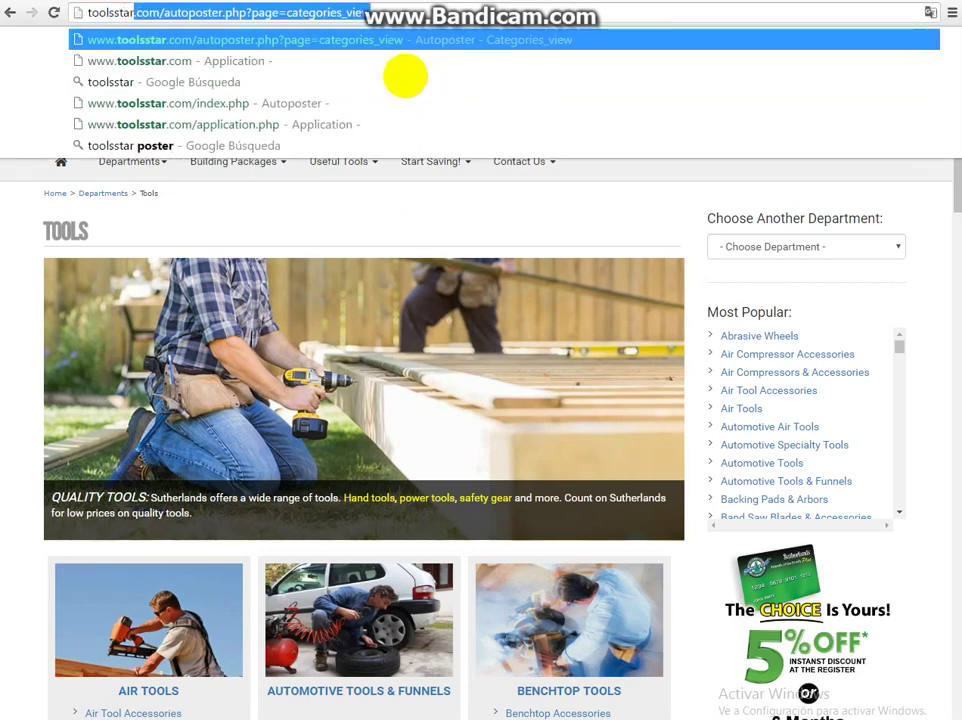
key(Down)
key(Return)
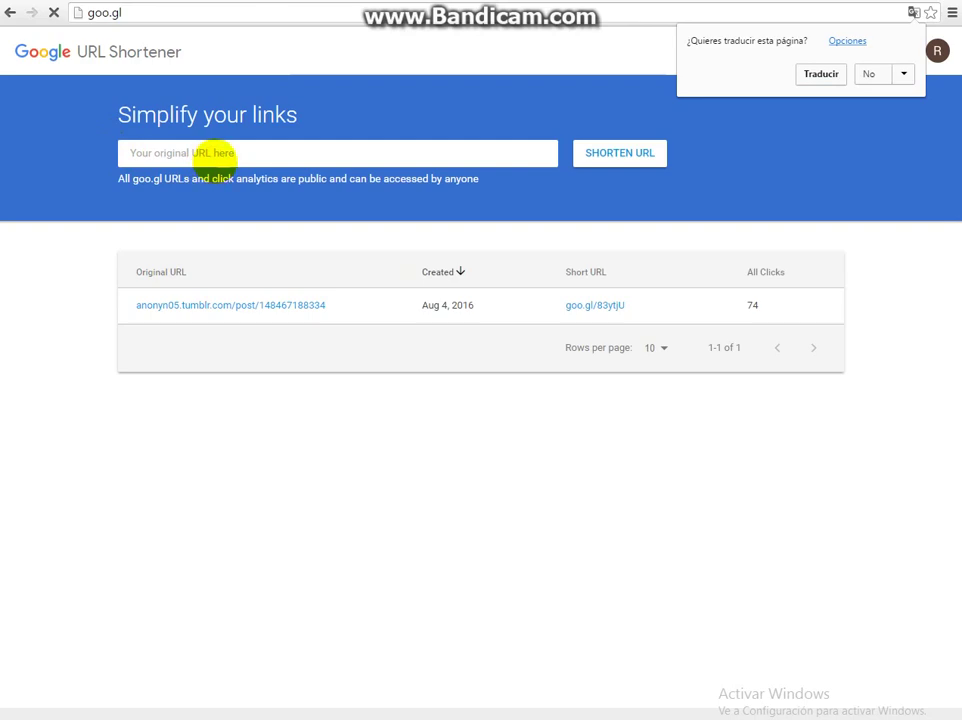
- Paste the referral link into Google URL Shortener and shorten it
click(214, 152)
right_click(215, 152)
click(258, 249)
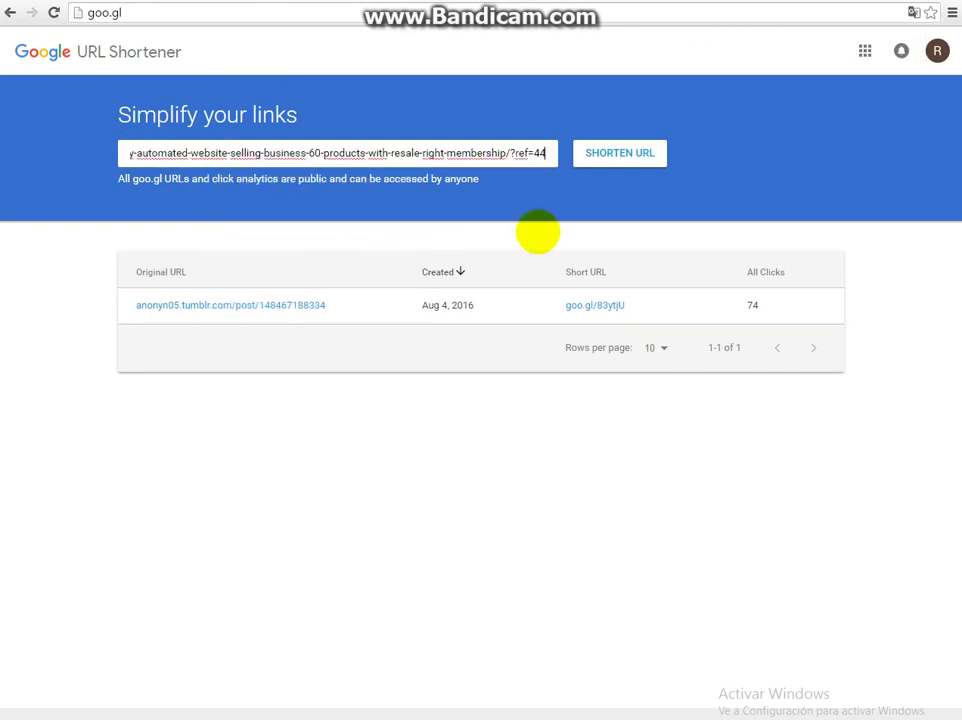
click(630, 152)
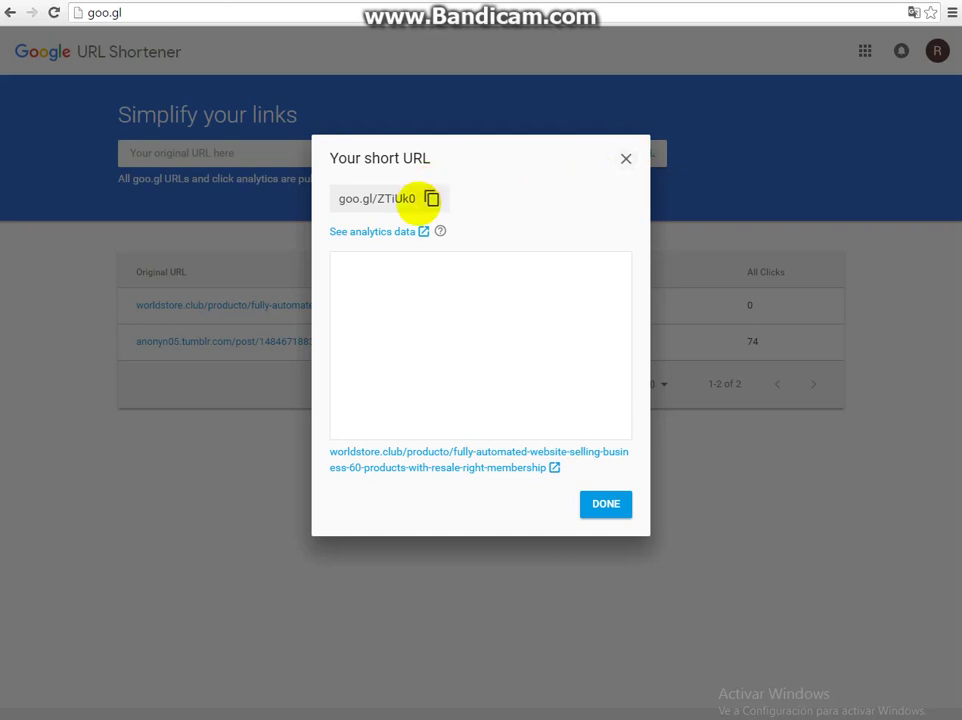
click(430, 198)
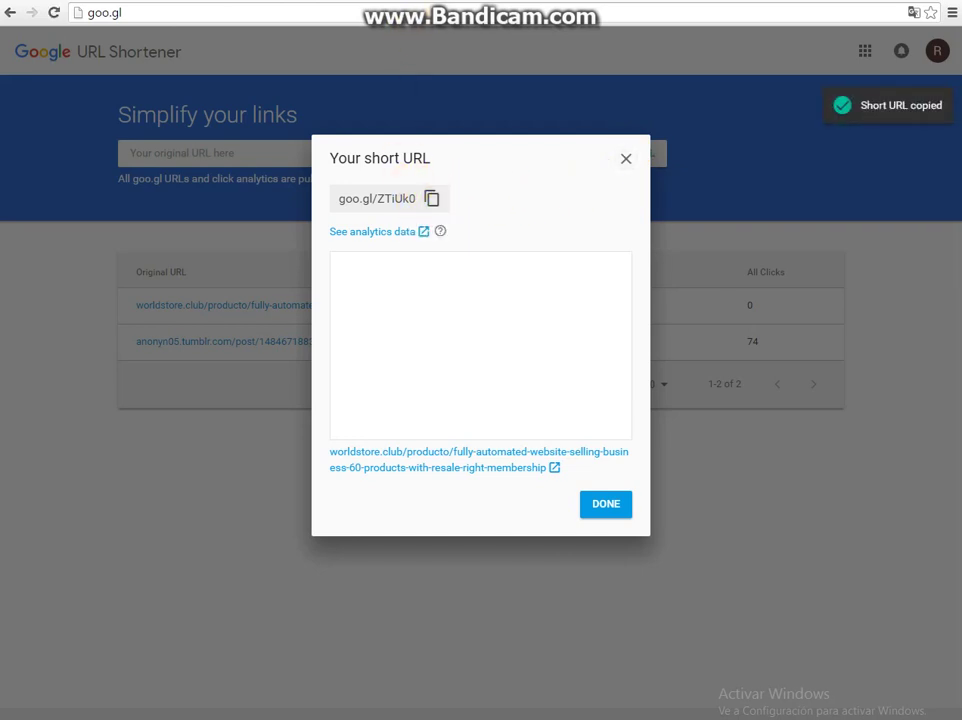
key(ctrl+Tab)
click(856, 68)
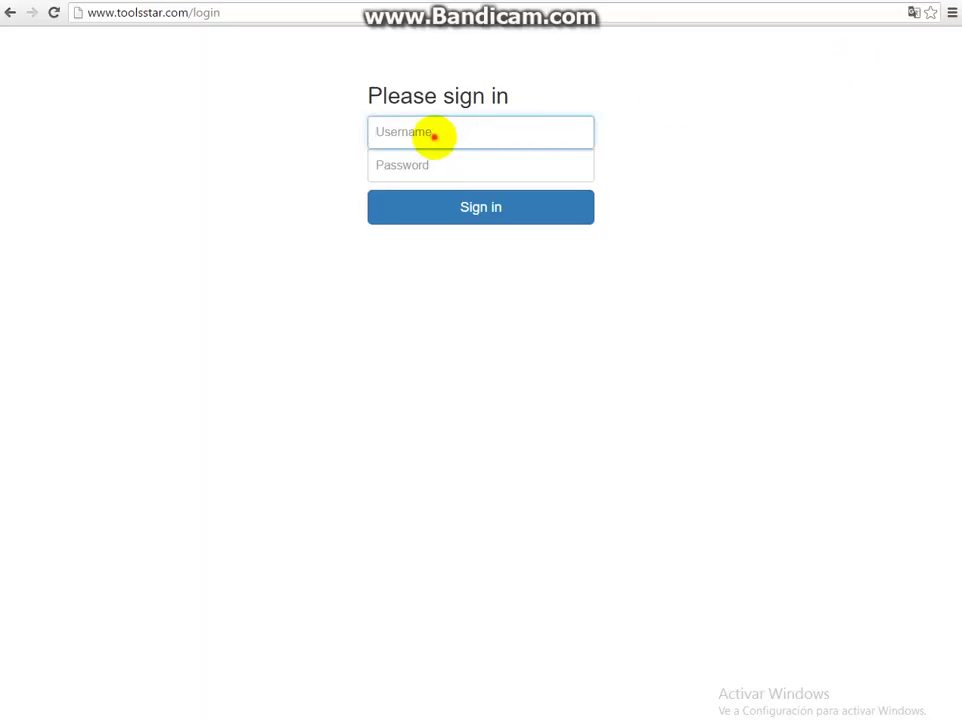
- Sign in to ToolsStar with a saved username and the password, which fails
click(433, 135)
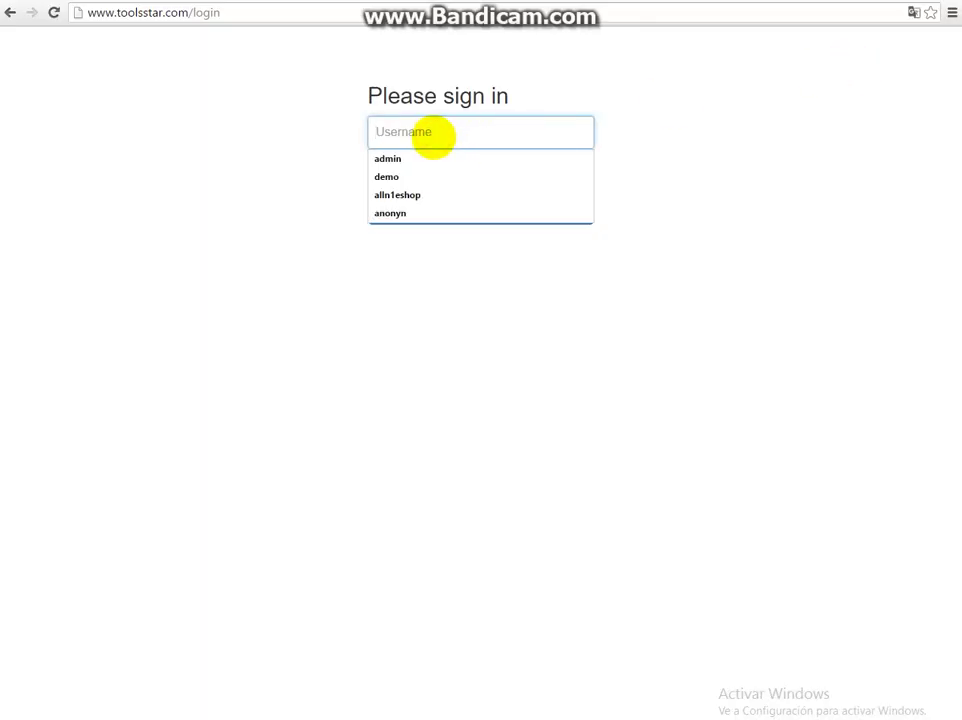
click(389, 213)
click(407, 167)
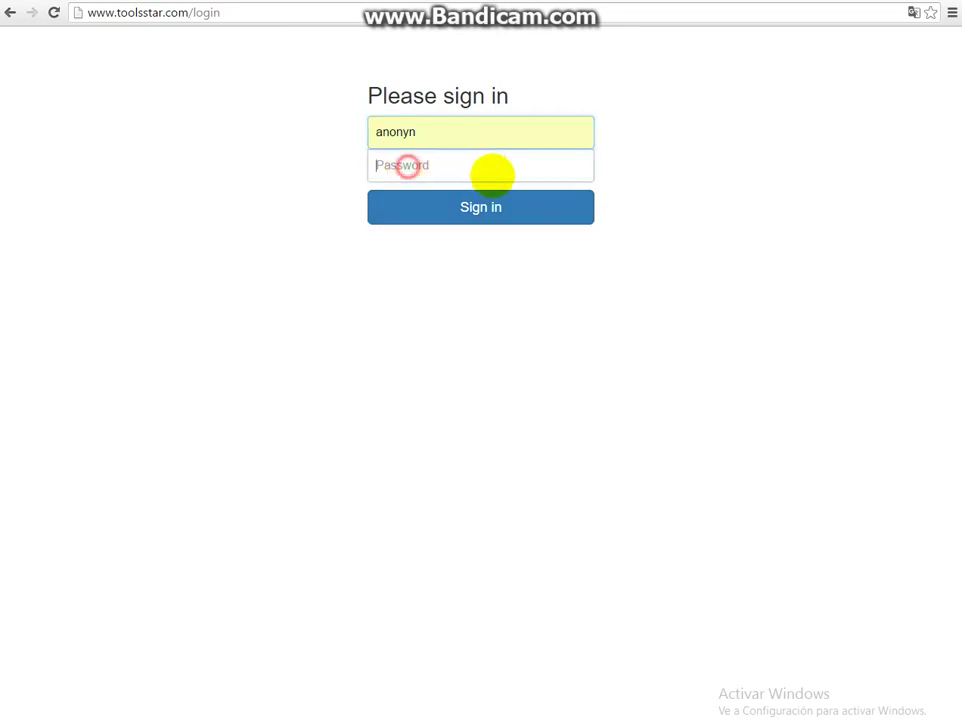
text(••)
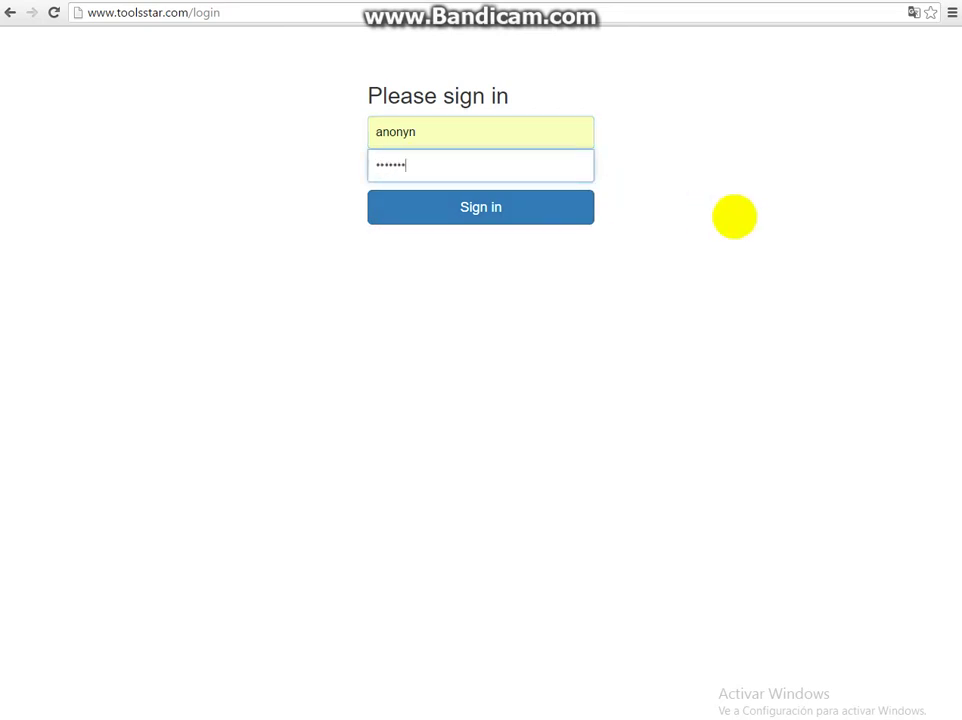
text(•••••••)
key(Return)
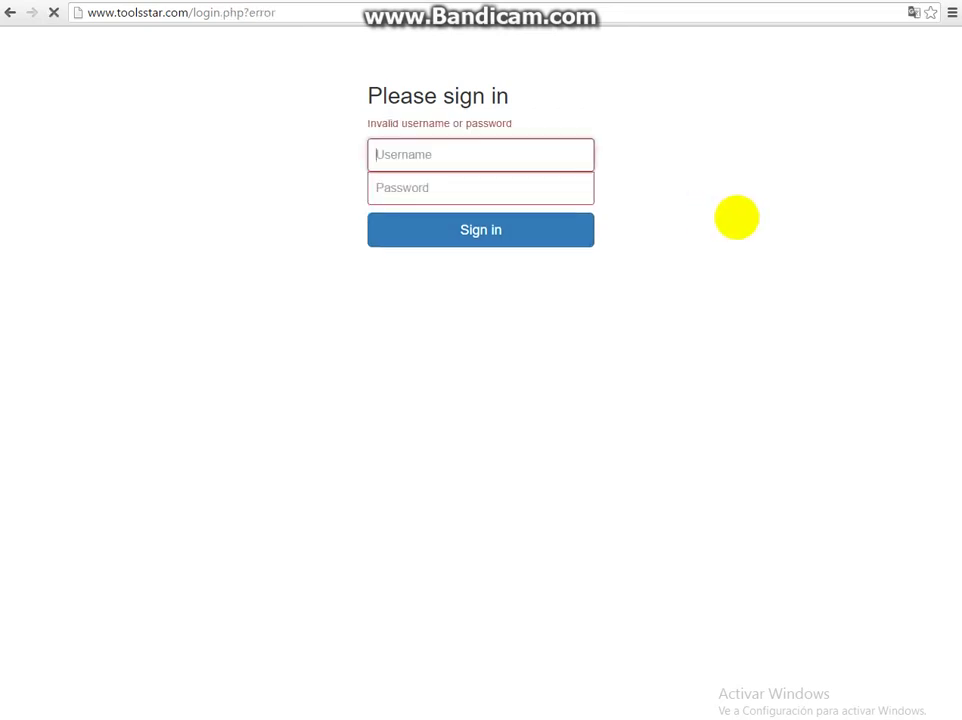
- Retry sign-in with the other saved username and its password
click(427, 151)
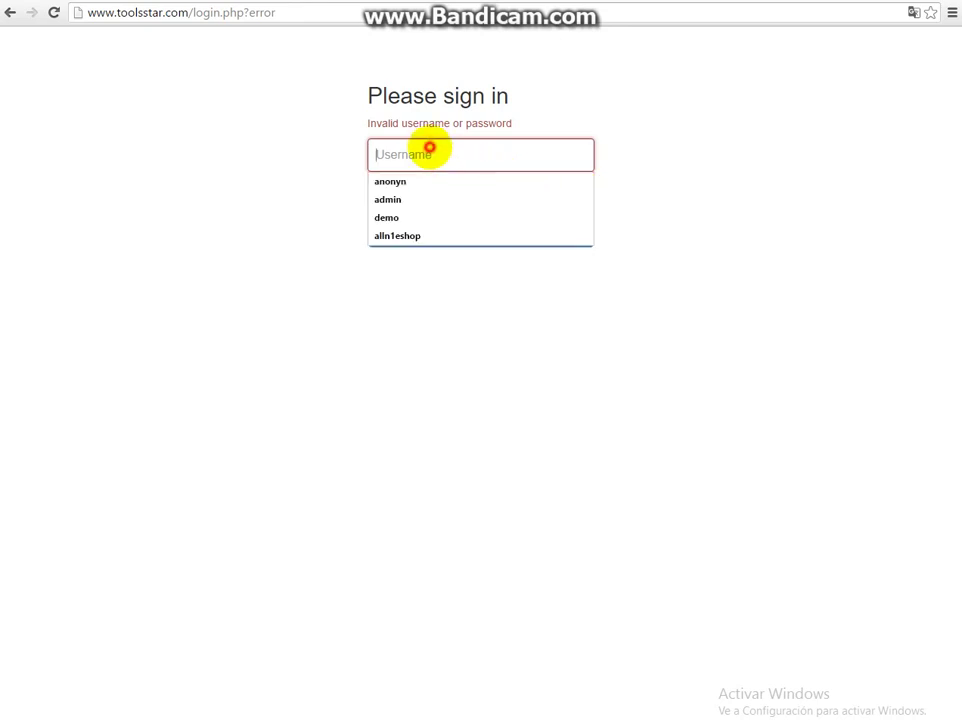
click(408, 237)
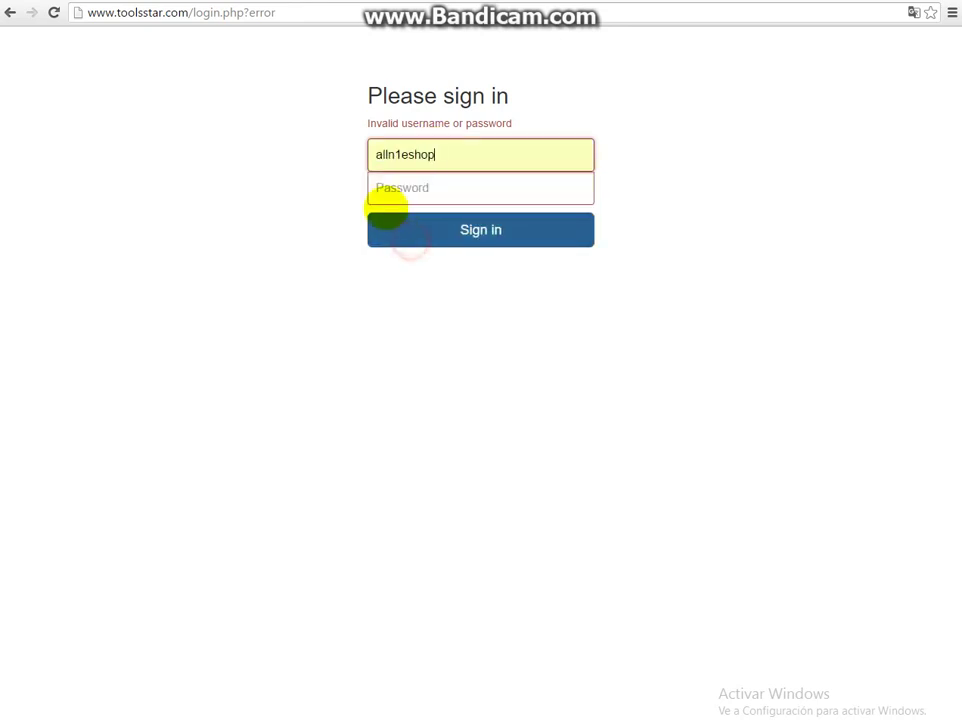
click(391, 192)
text(*****)
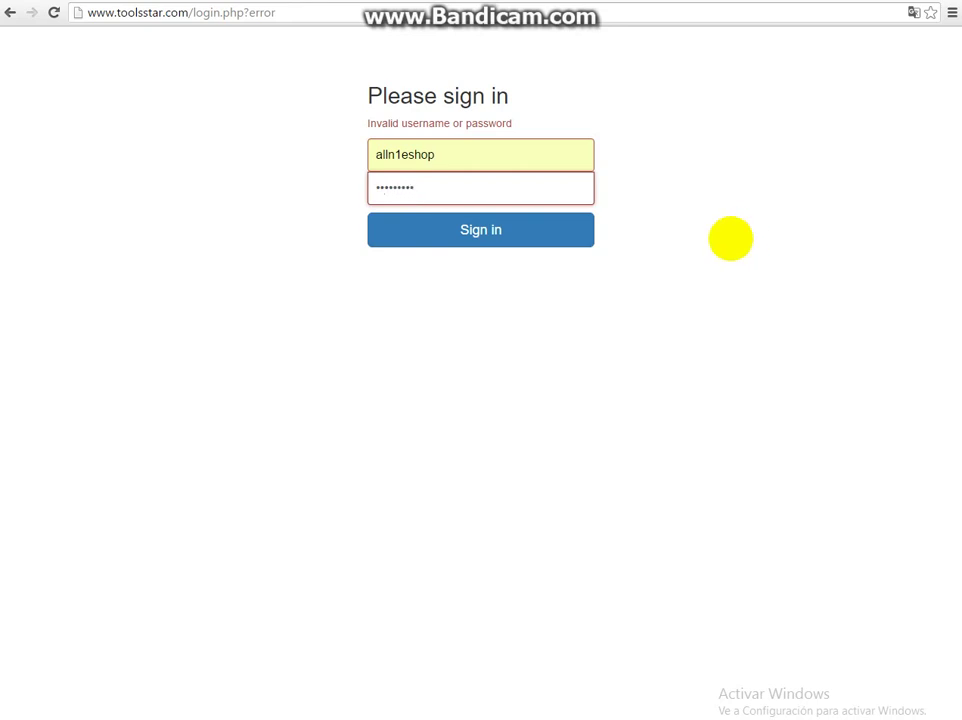
click(535, 229)
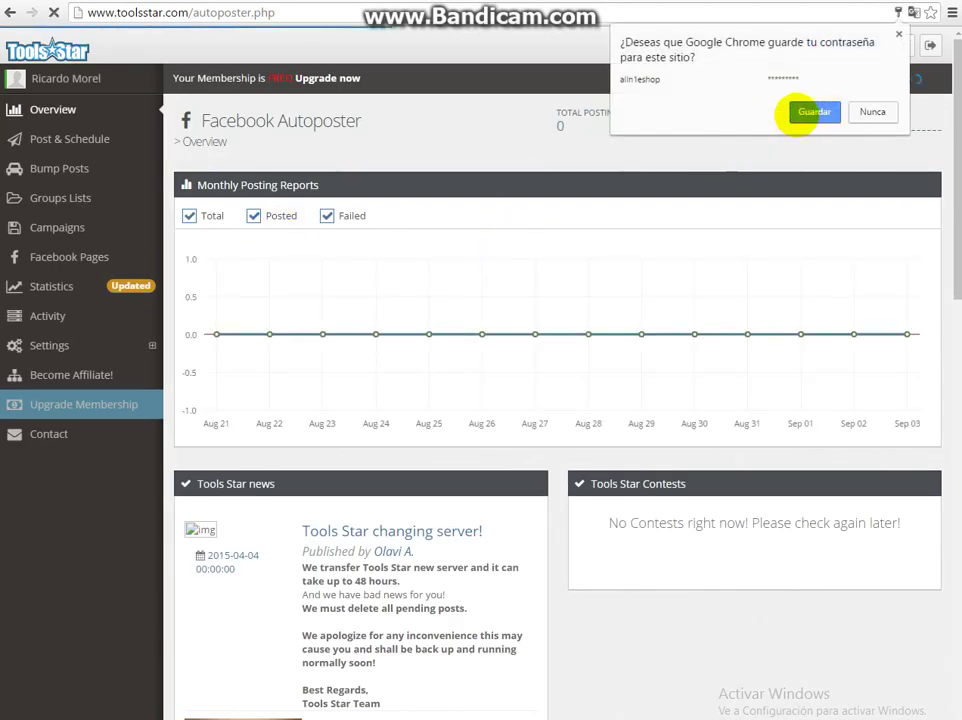
- Save the password in Chrome and create a new Message + Picture campaign
click(803, 112)
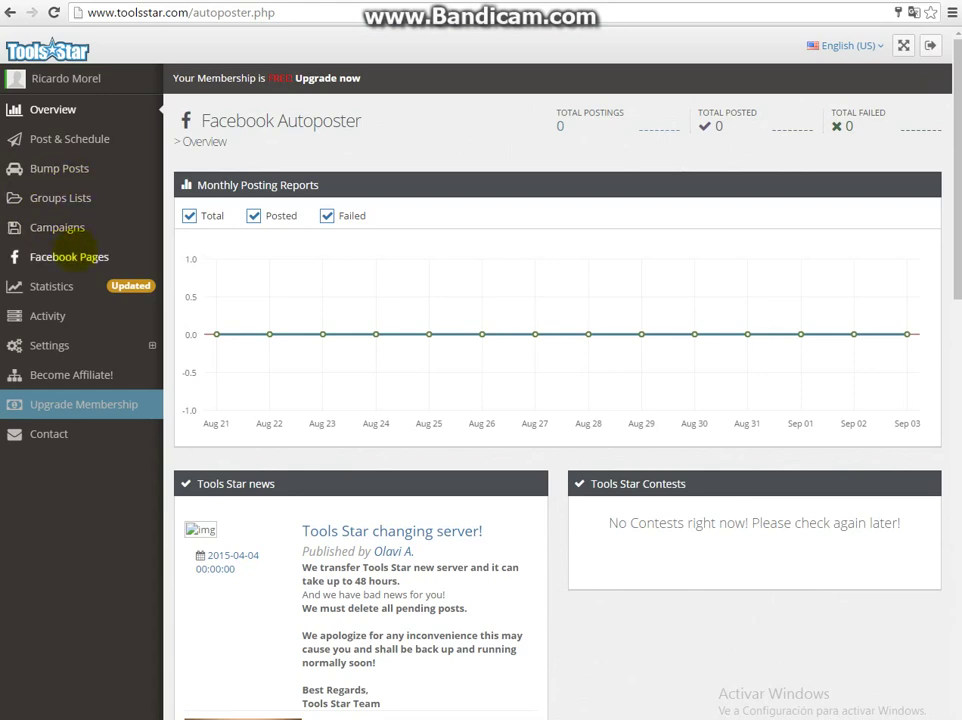
click(57, 227)
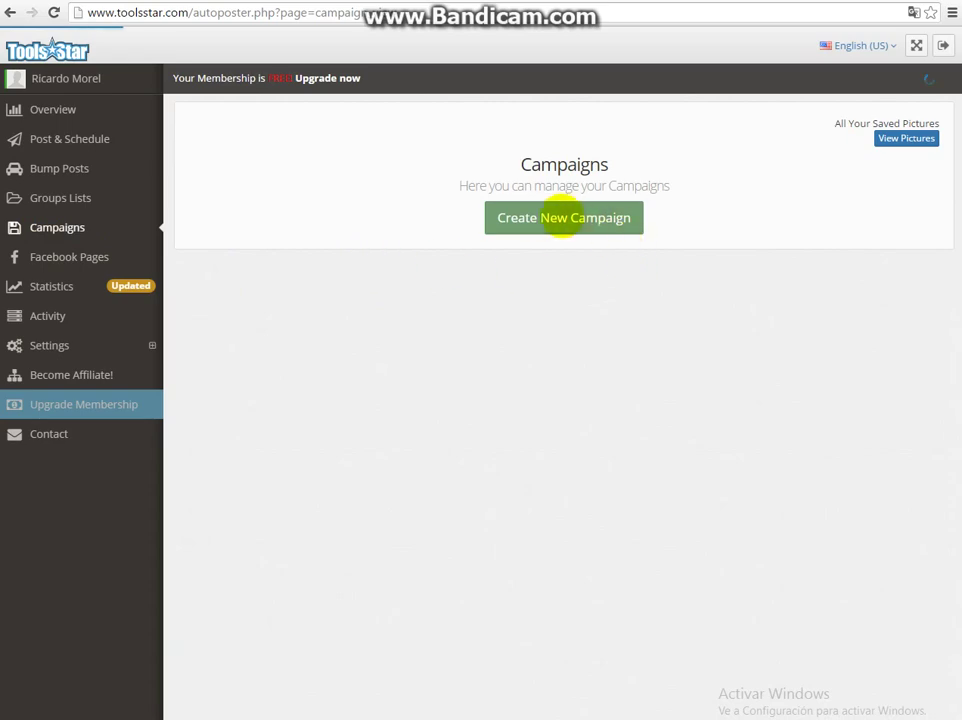
click(563, 217)
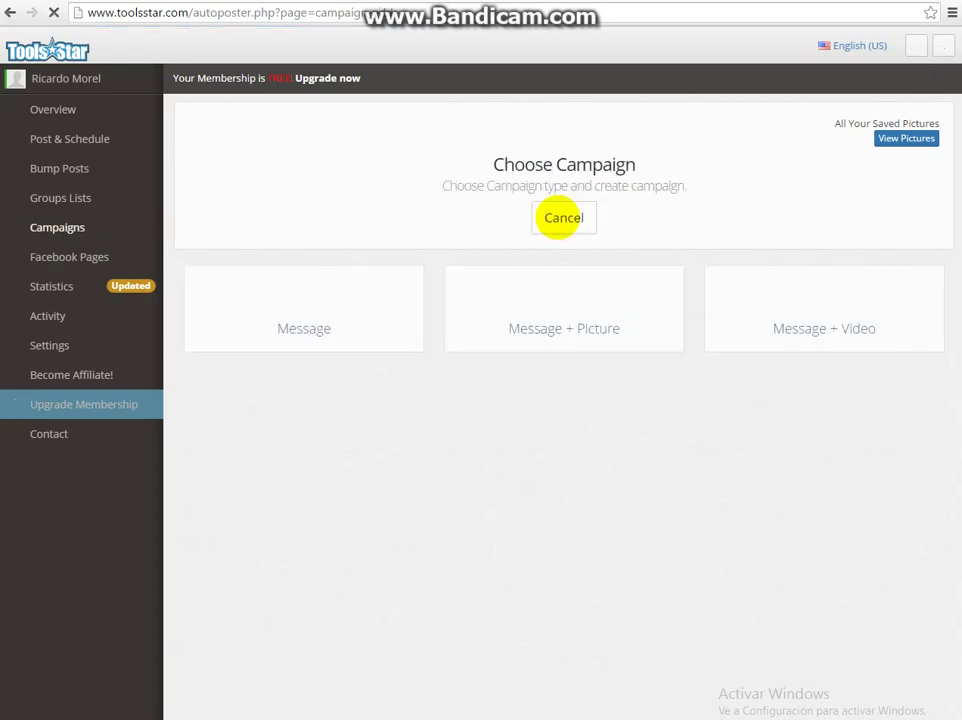
click(573, 328)
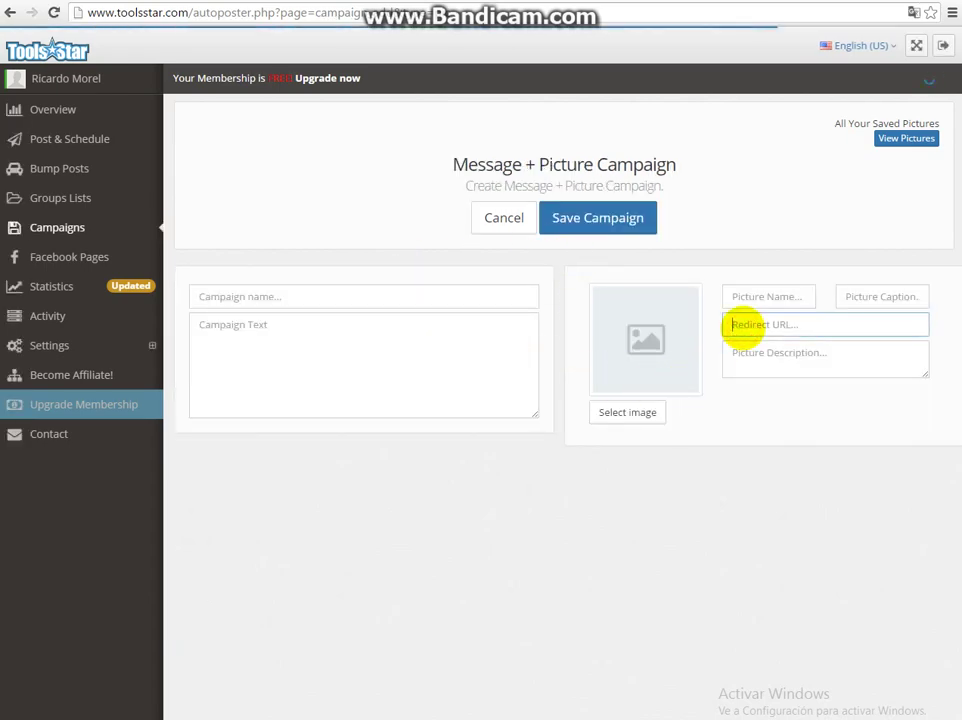
right_click(740, 328)
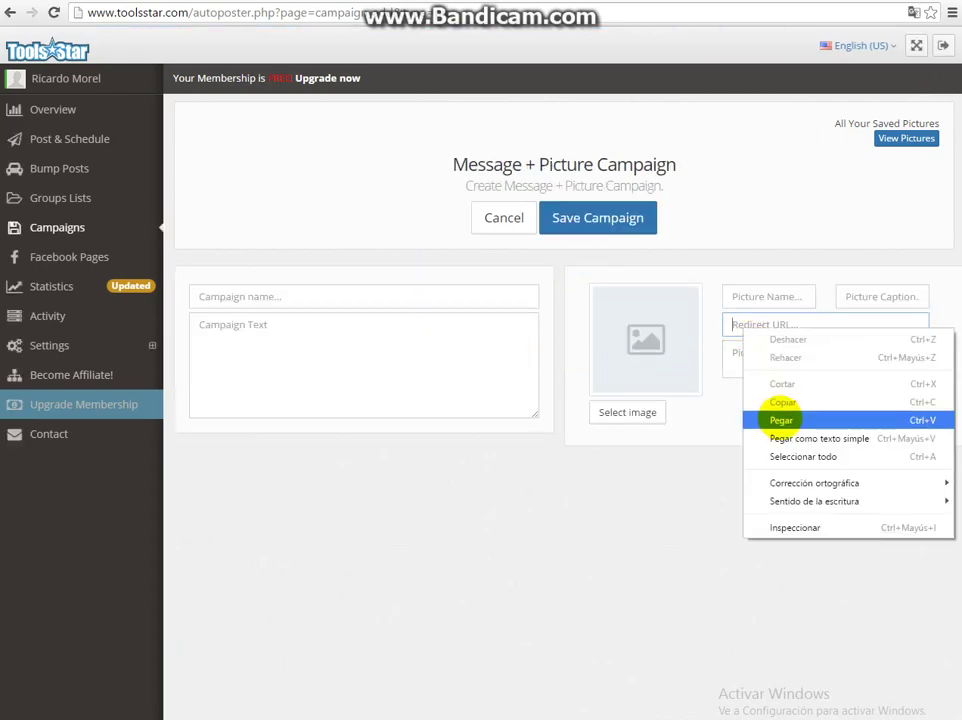
click(780, 420)
click(780, 418)
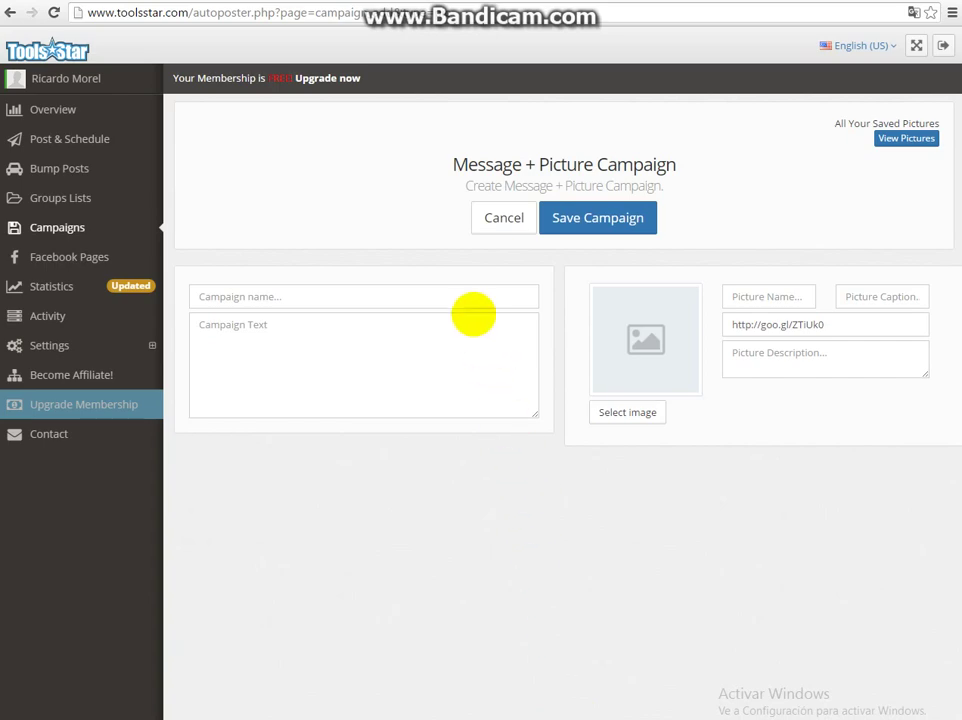
click(627, 412)
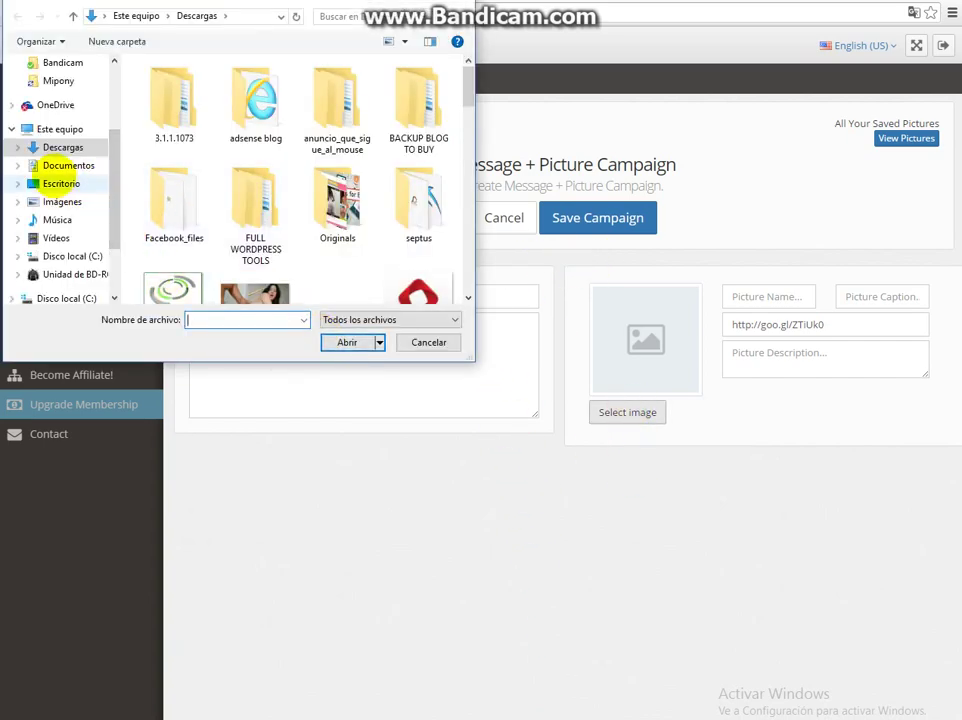
- Choose the afiliados image from the Imágenes folder as the campaign picture
click(62, 202)
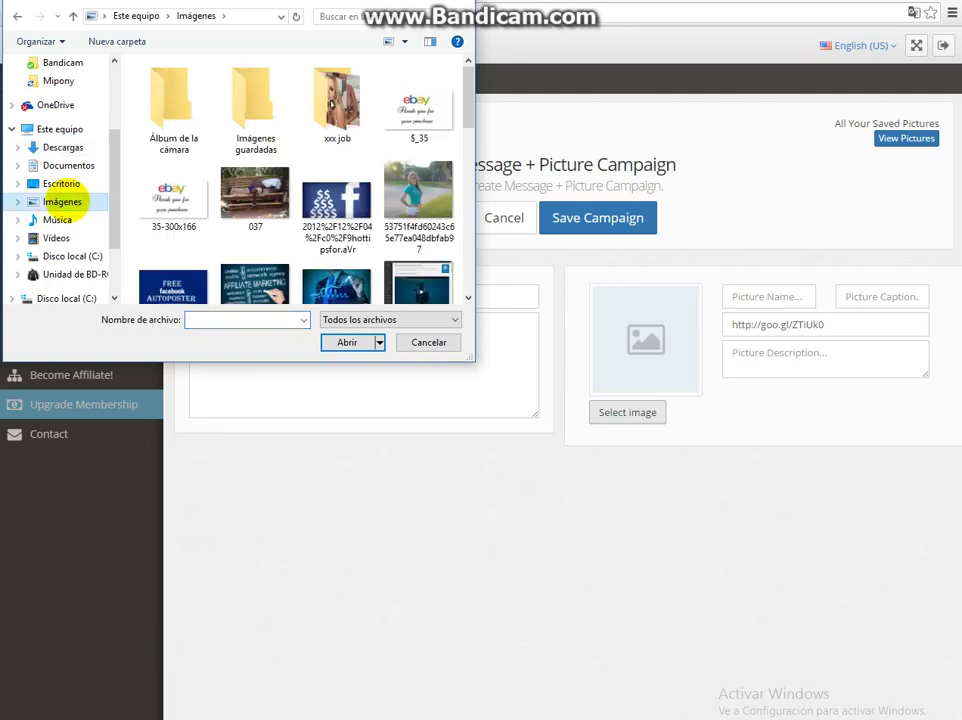
click(335, 283)
scroll(335, 260, down, 3)
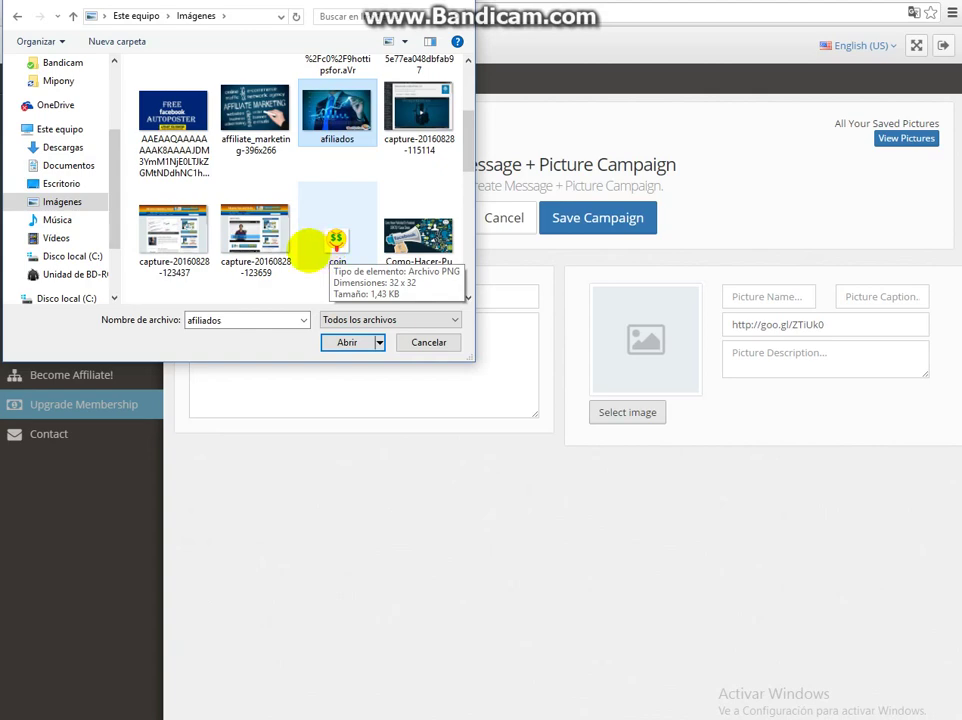
scroll(312, 250, down, 1)
scroll(310, 255, down, 5)
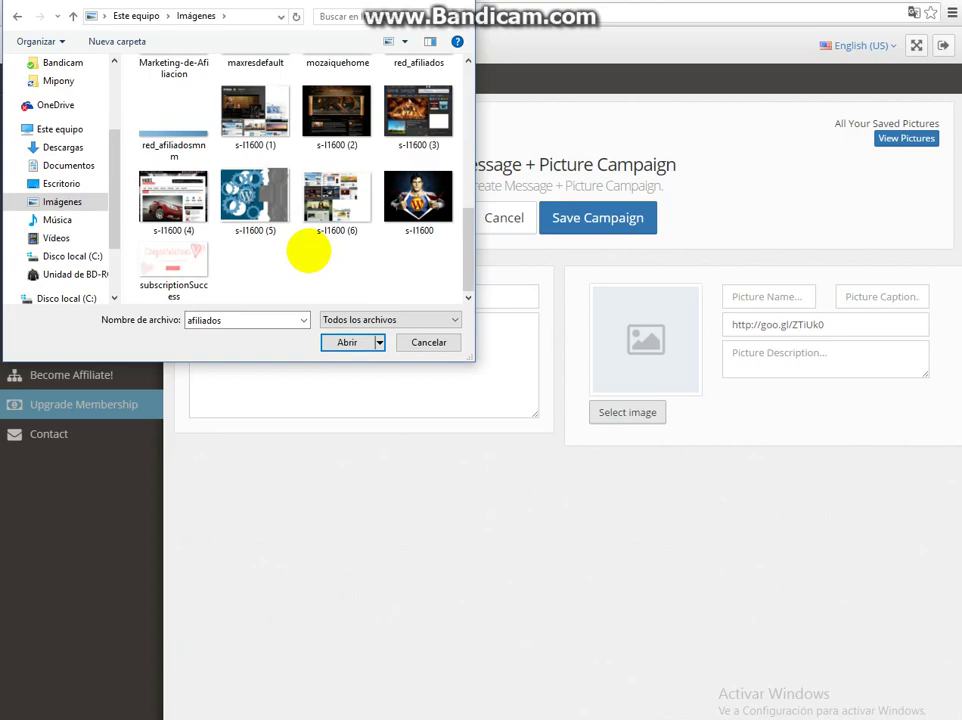
scroll(308, 252, up, 6)
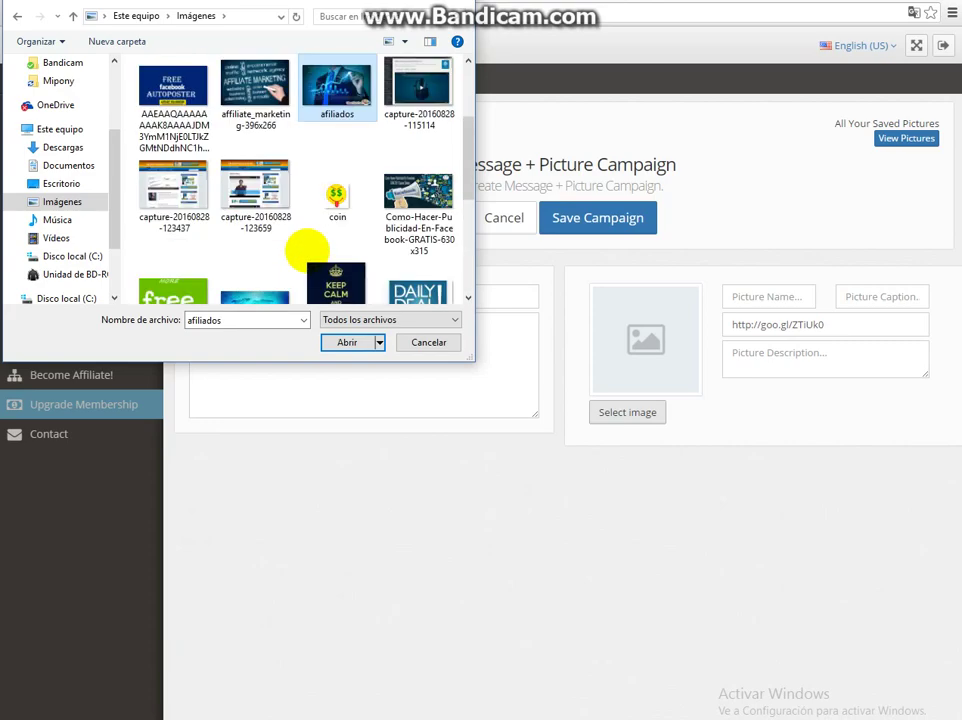
scroll(307, 250, up, 1)
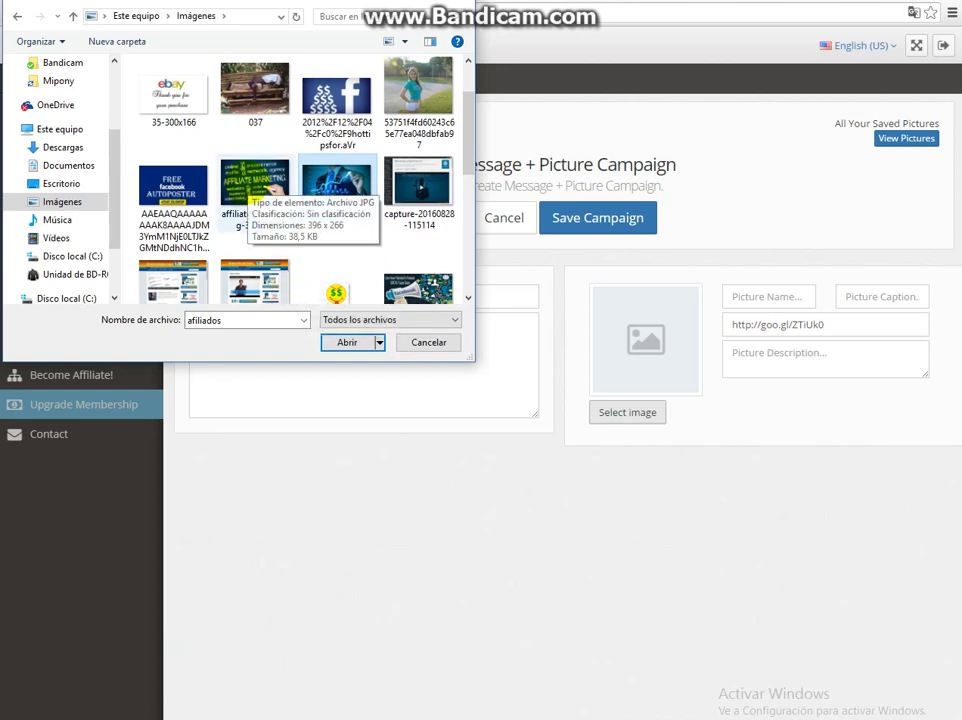
double_click(247, 181)
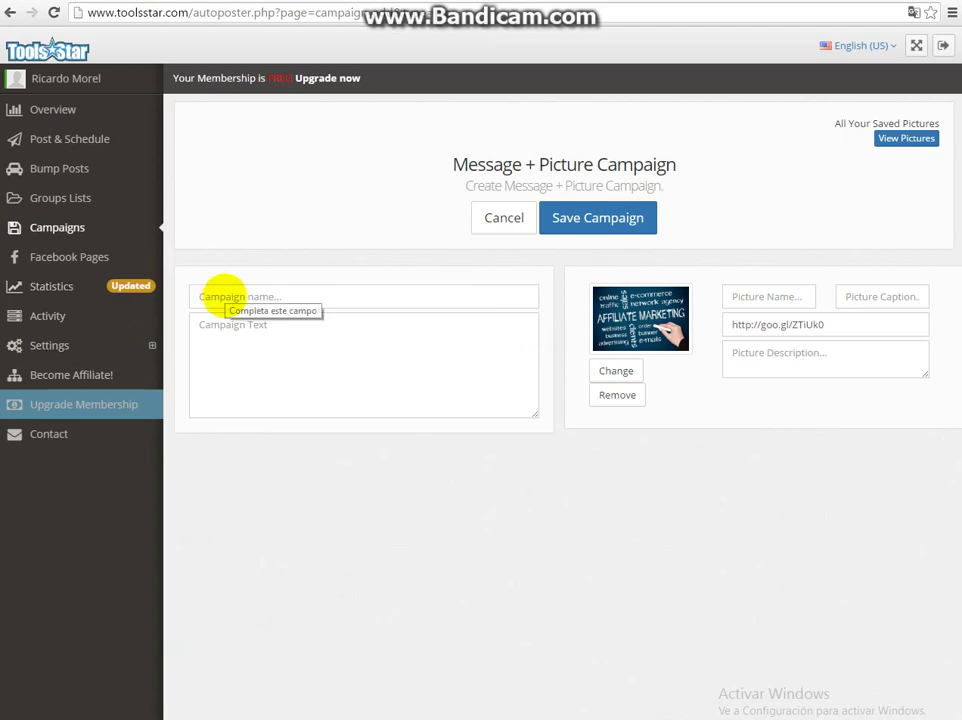
- Name the campaign 'test' and describe the picture as 'Make money online for free. become an affiliate'
click(222, 292)
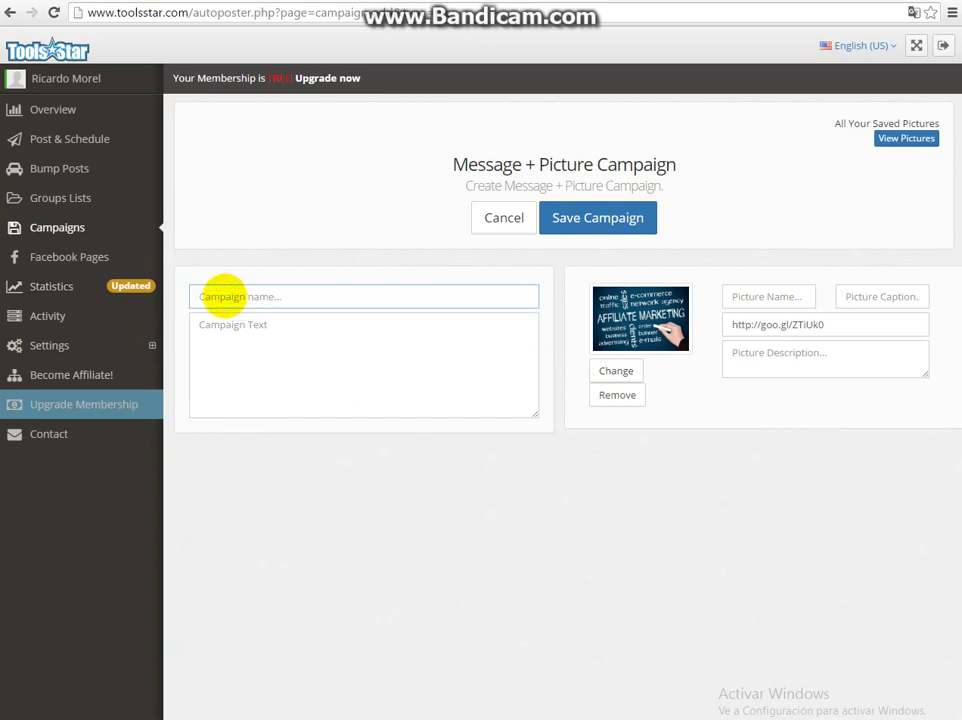
text(test)
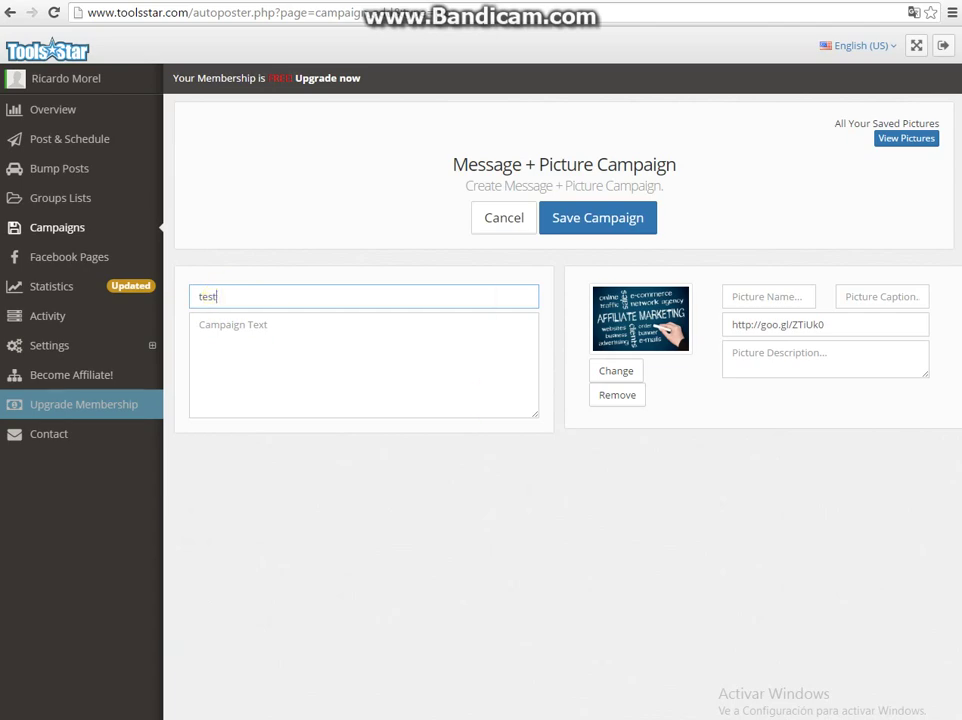
click(790, 356)
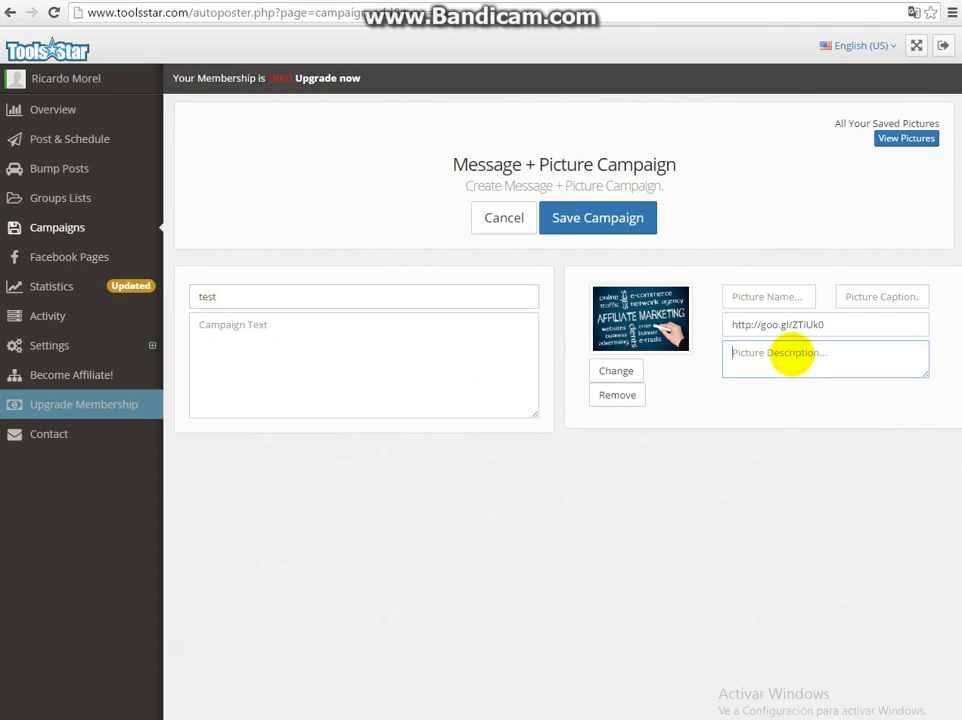
text(Make money online for f)
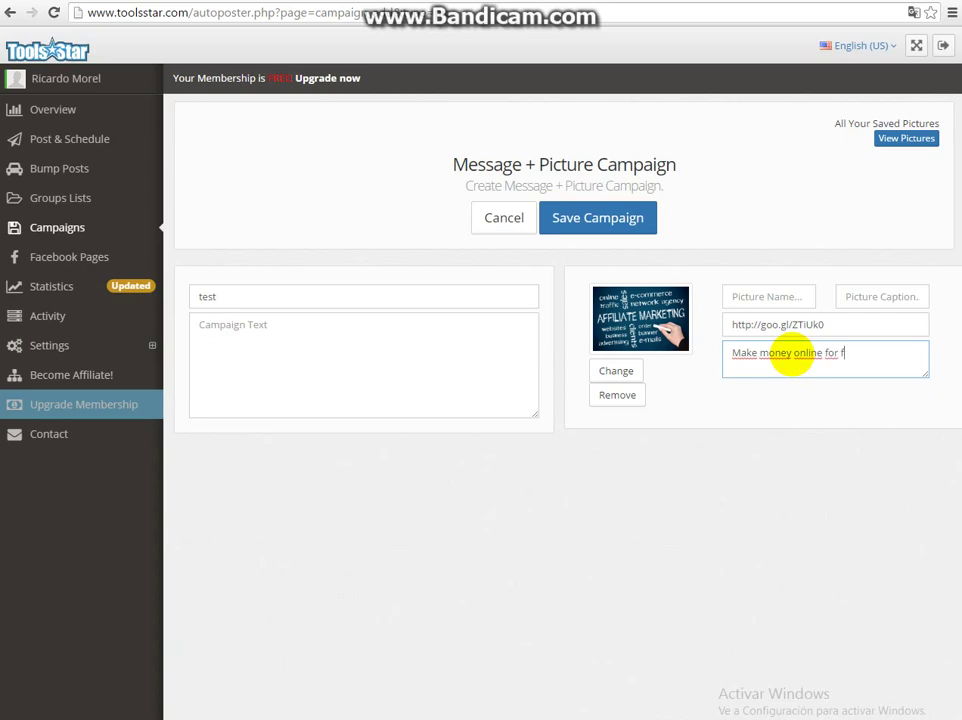
text(ree)
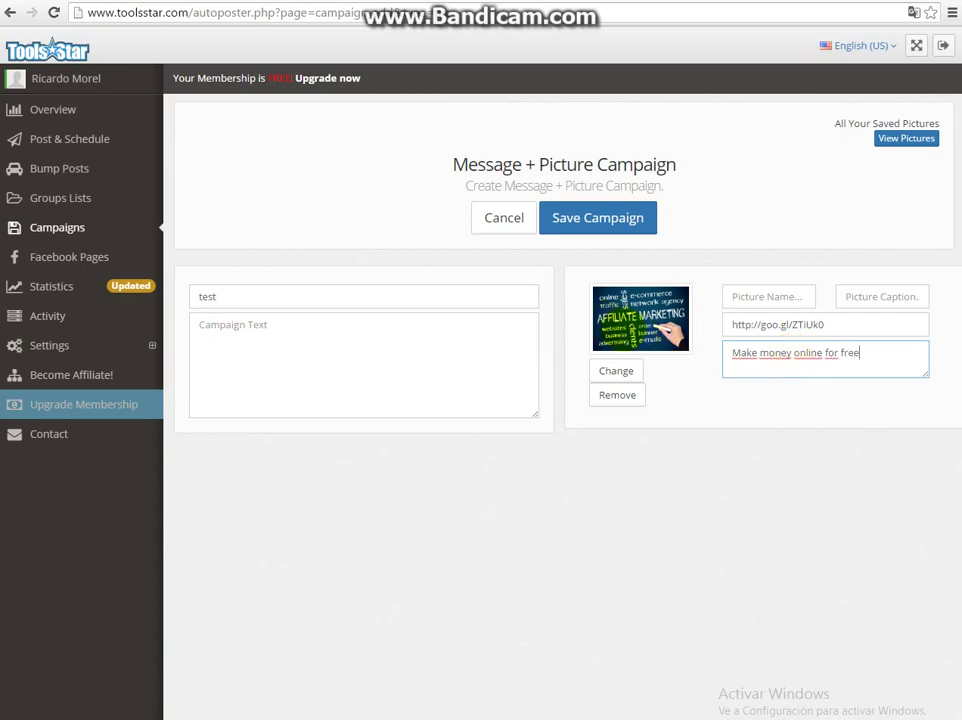
text(. )
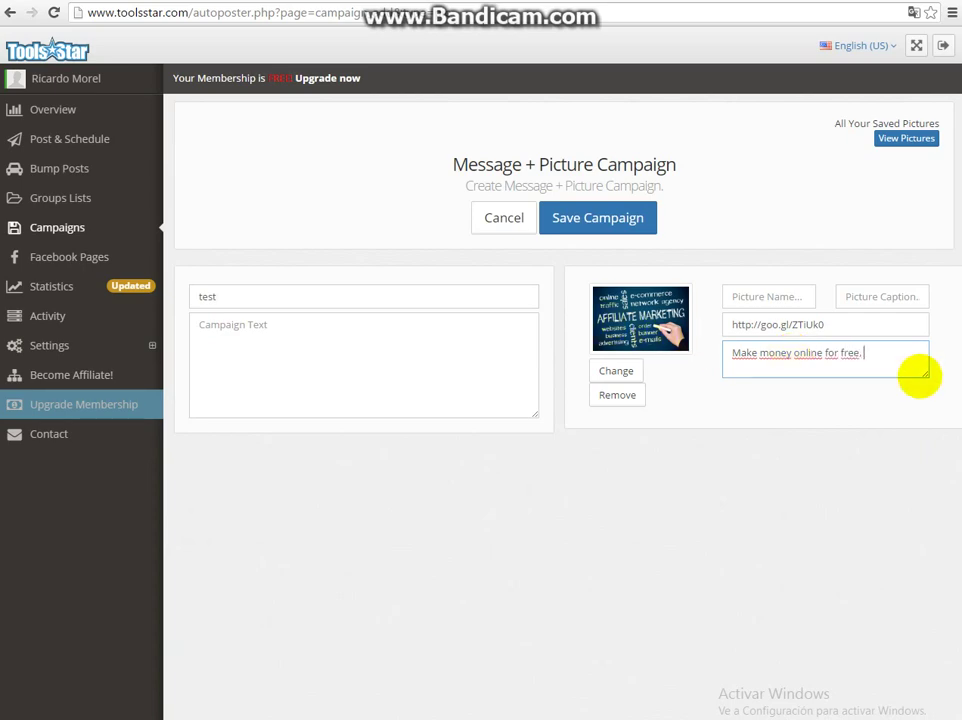
key(BackSpace)
key(BackSpace)
text(, become an affiliate)
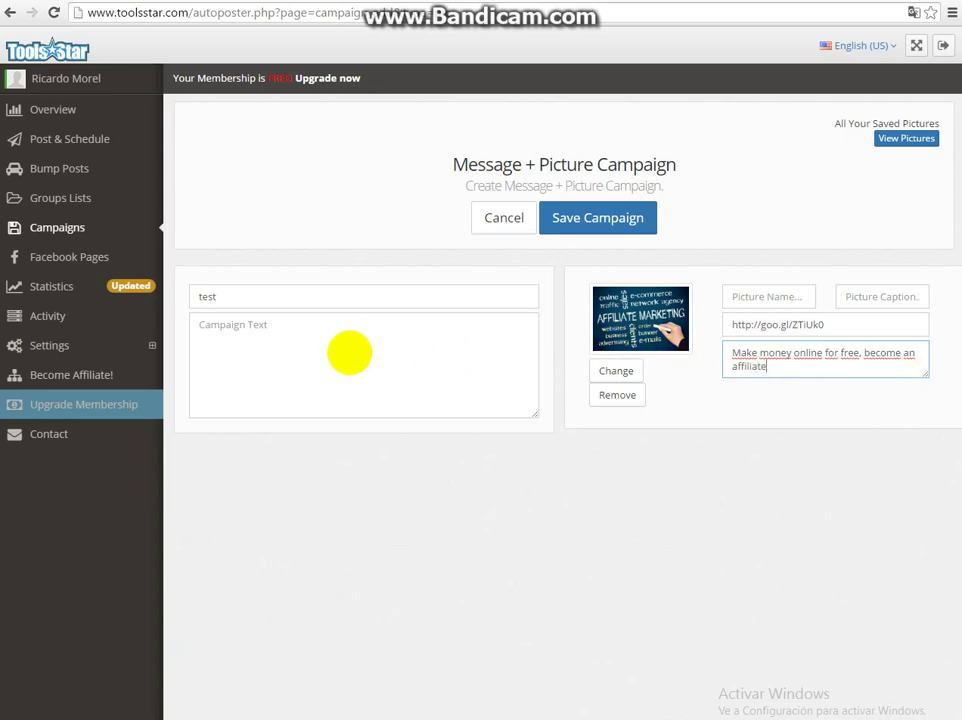
- Enter the campaign message 'Exelent website to make money online dont miss this oportunity'
click(390, 342)
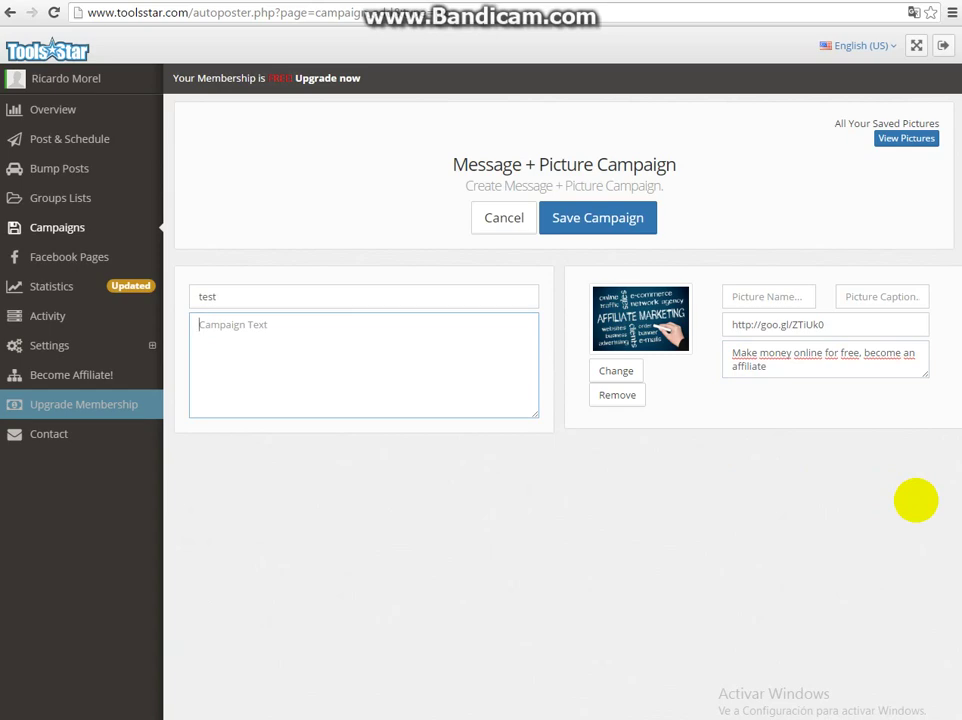
text(T)
key(BackSpace)
text(Exelenty website to mak)
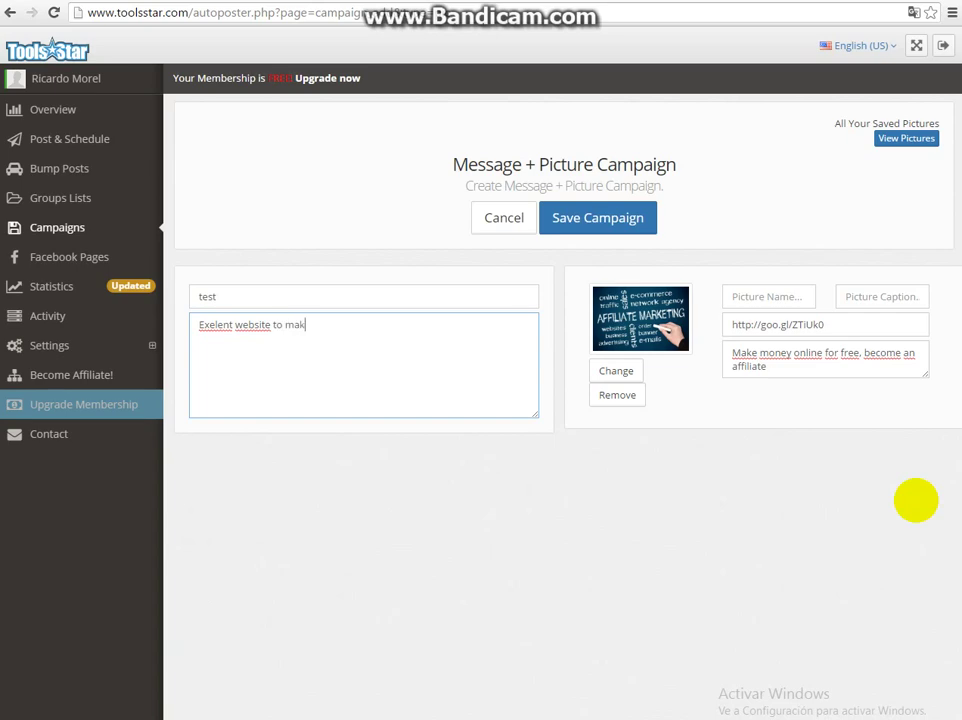
text(e money online do)
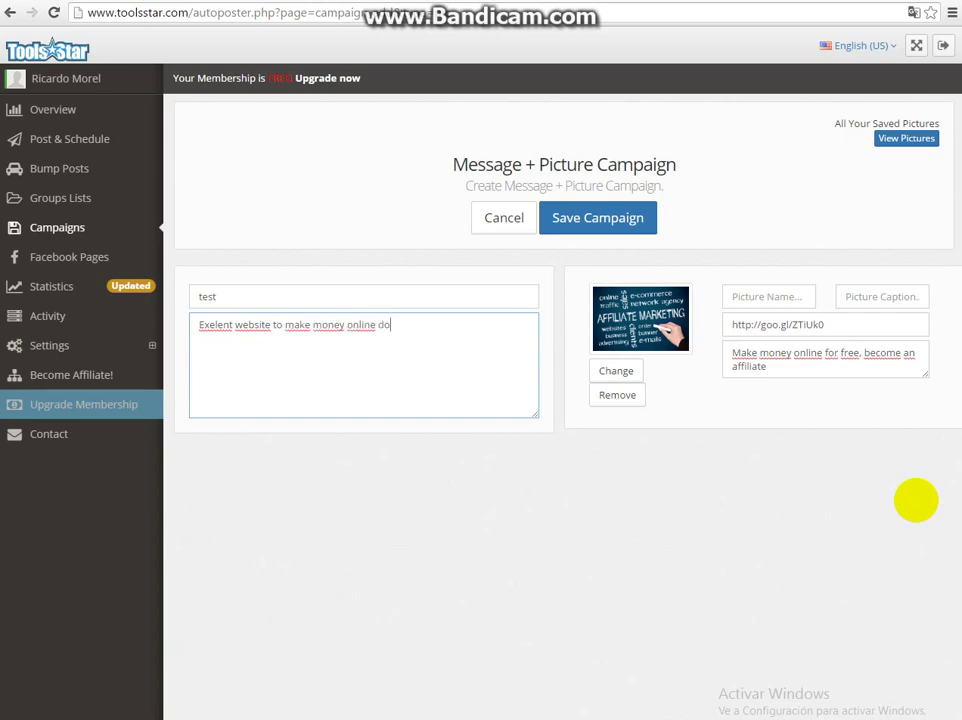
text(nt miss this oport)
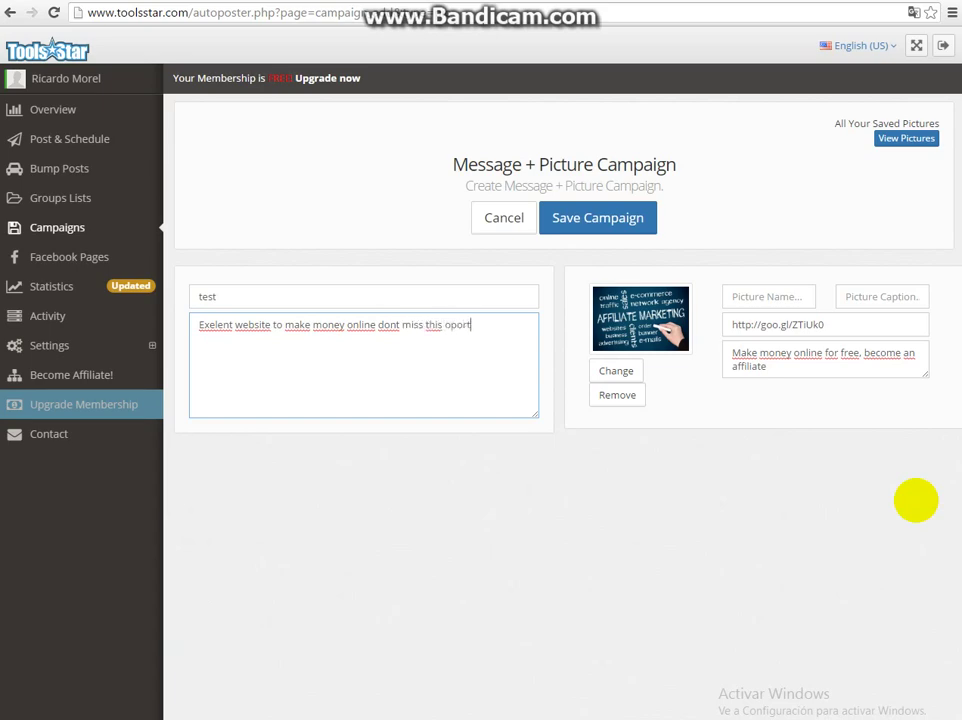
text(unity)
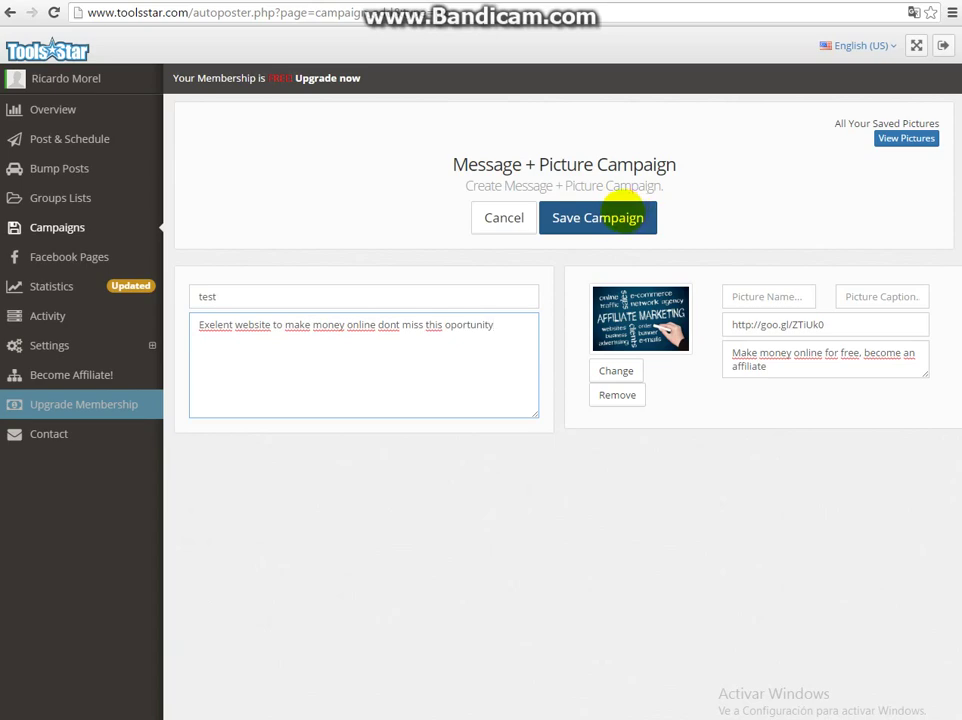
- Save the test campaign until 'Campaign created!' appears
click(629, 213)
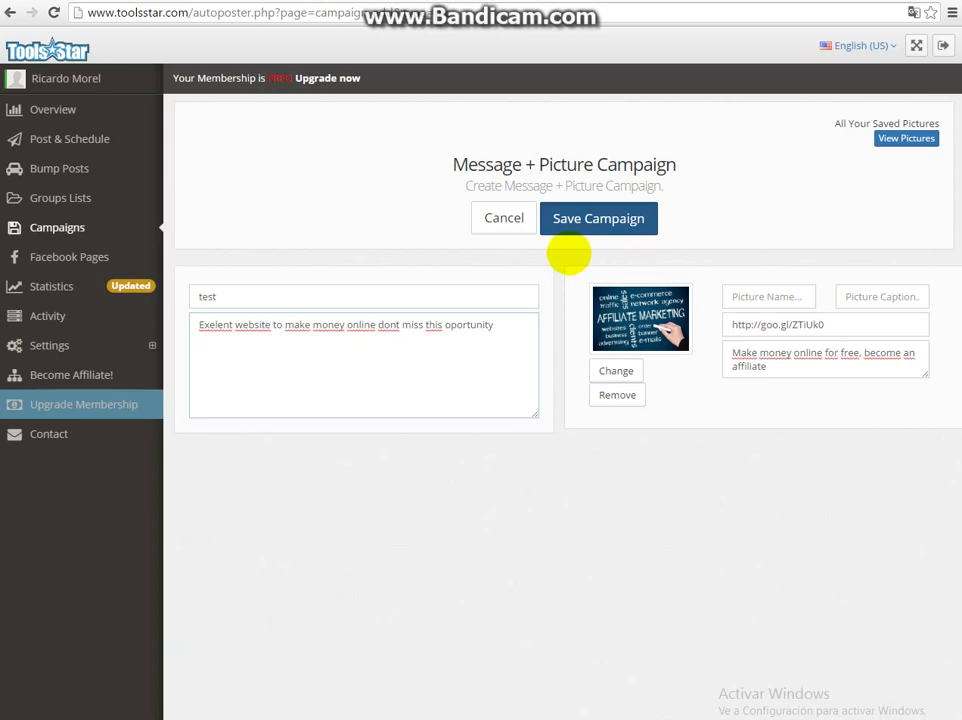
click(570, 228)
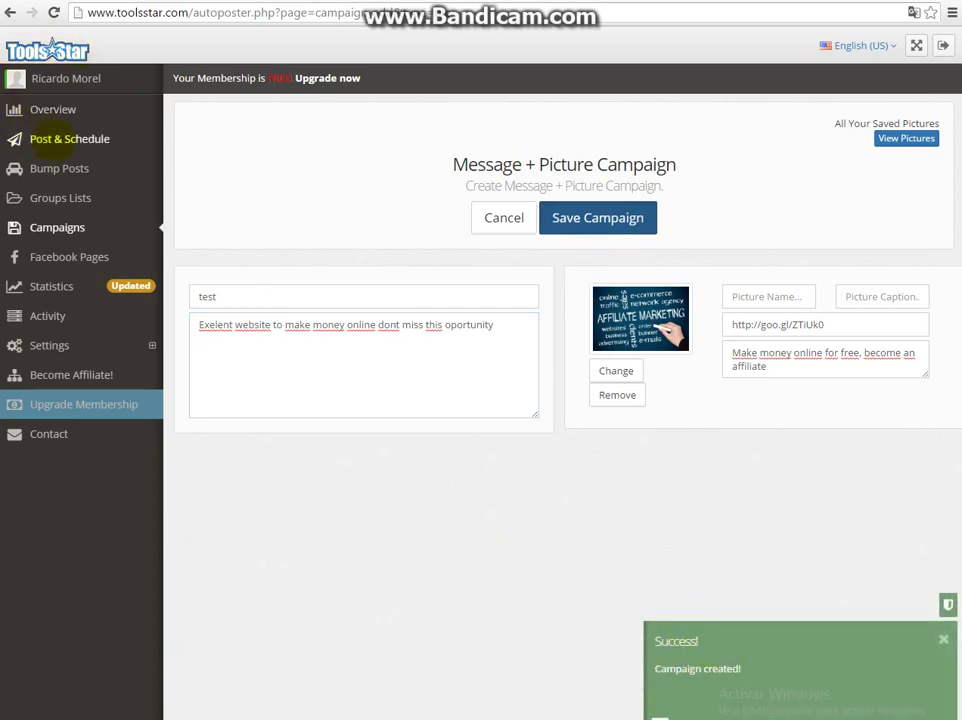
- Post the test campaign now to the sell group list and confirm the notice
click(65, 142)
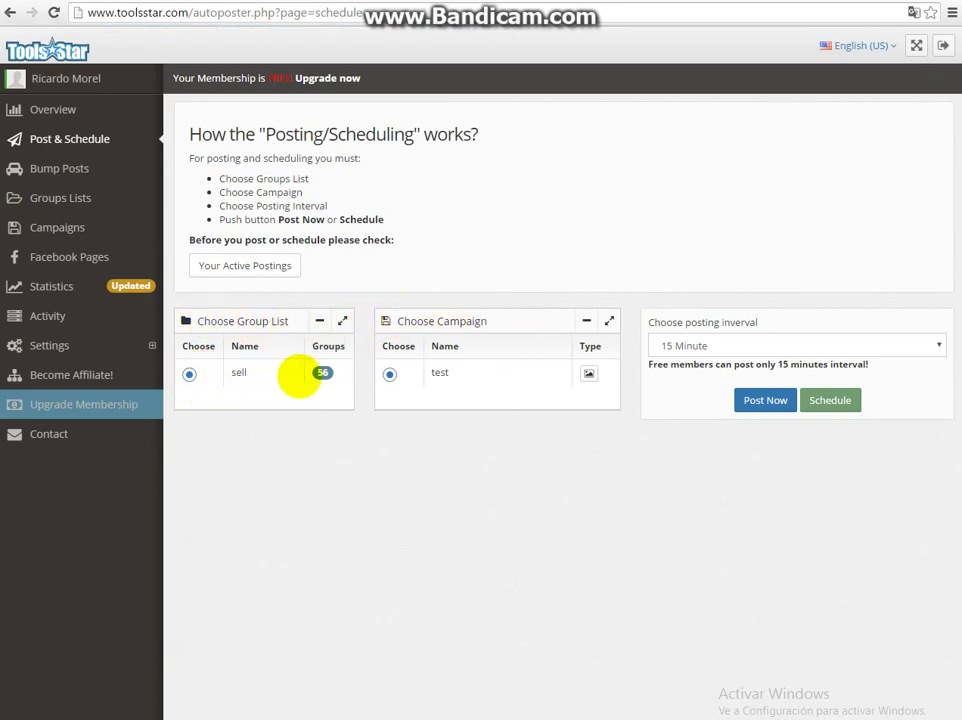
click(768, 402)
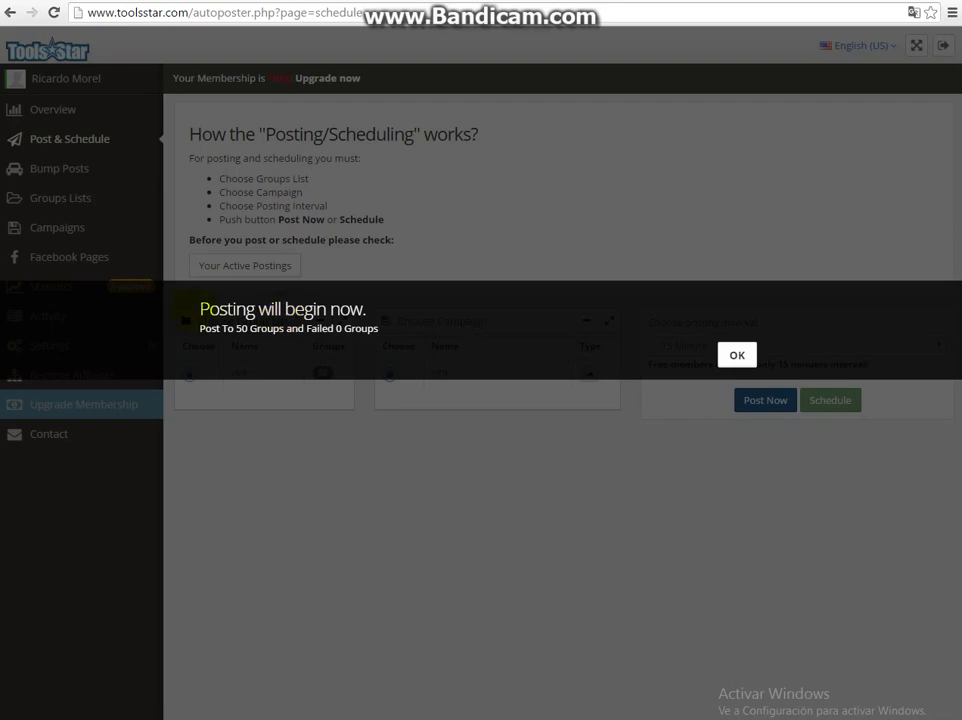
drag(198, 308, 205, 328)
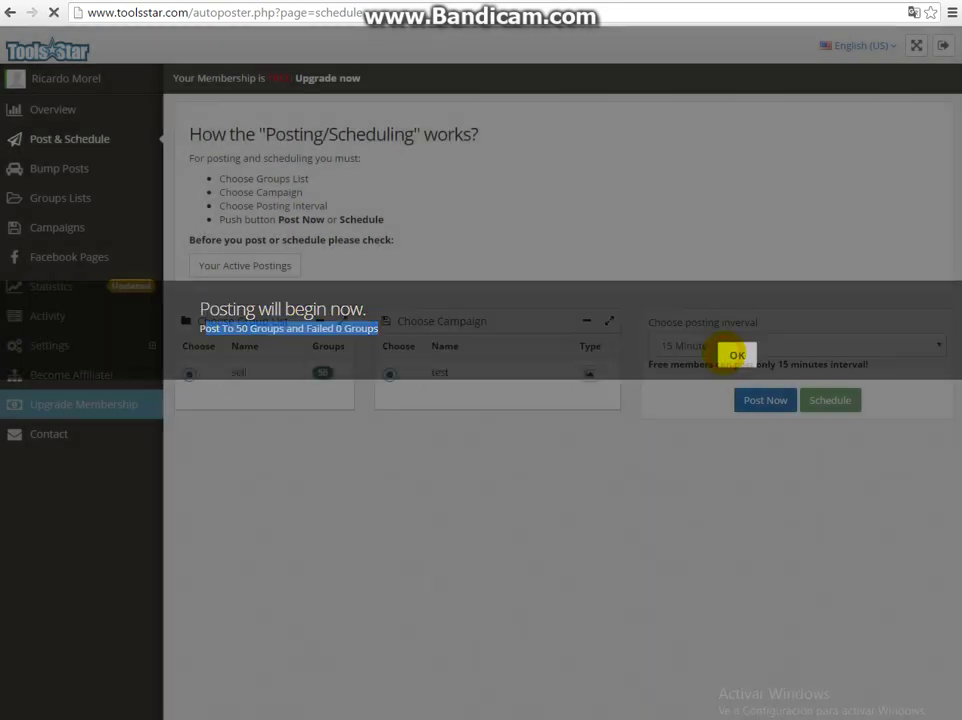
click(735, 355)
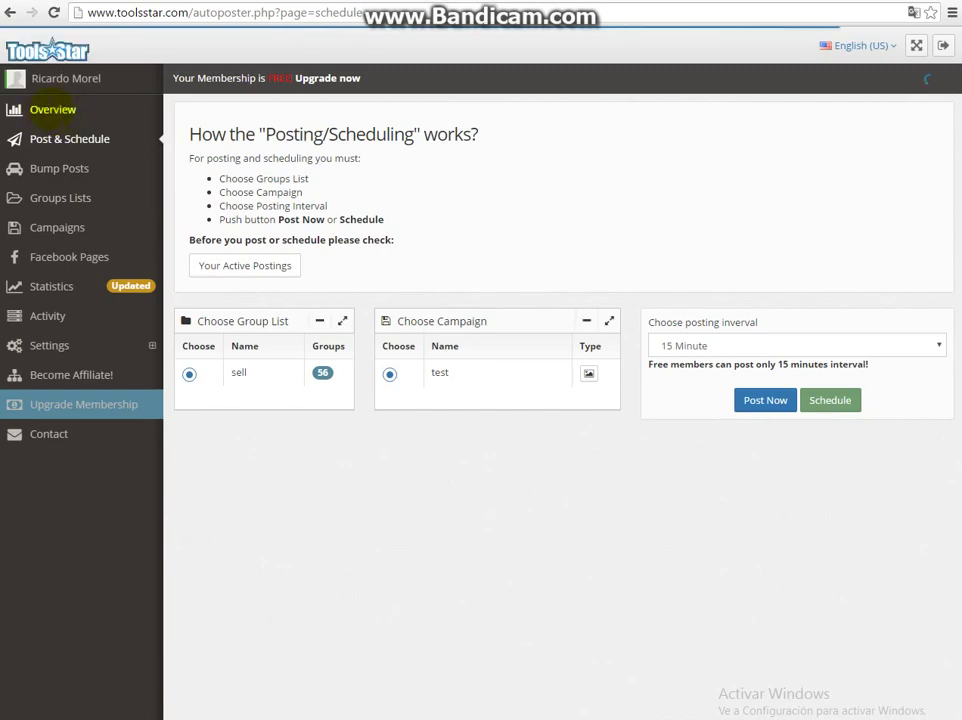
- Show the Facebook Autoposter overview with all posting totals at 0, then go to the WorldStore Club tab
click(47, 110)
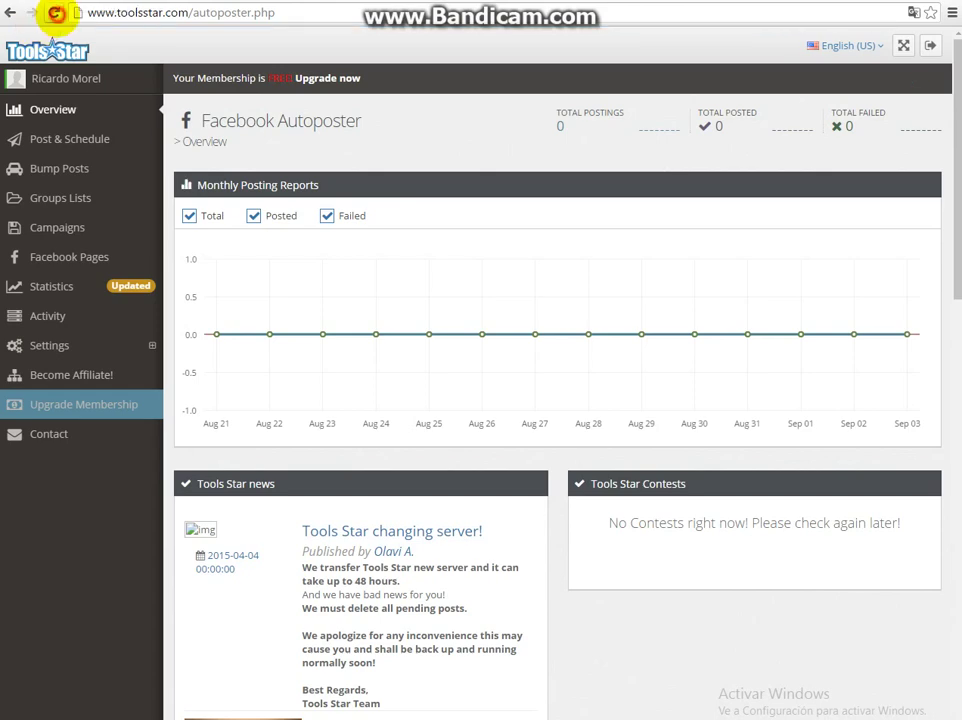
click(56, 10)
- Replace the WorldStore Club affiliates address with facebook.com
click(115, 12)
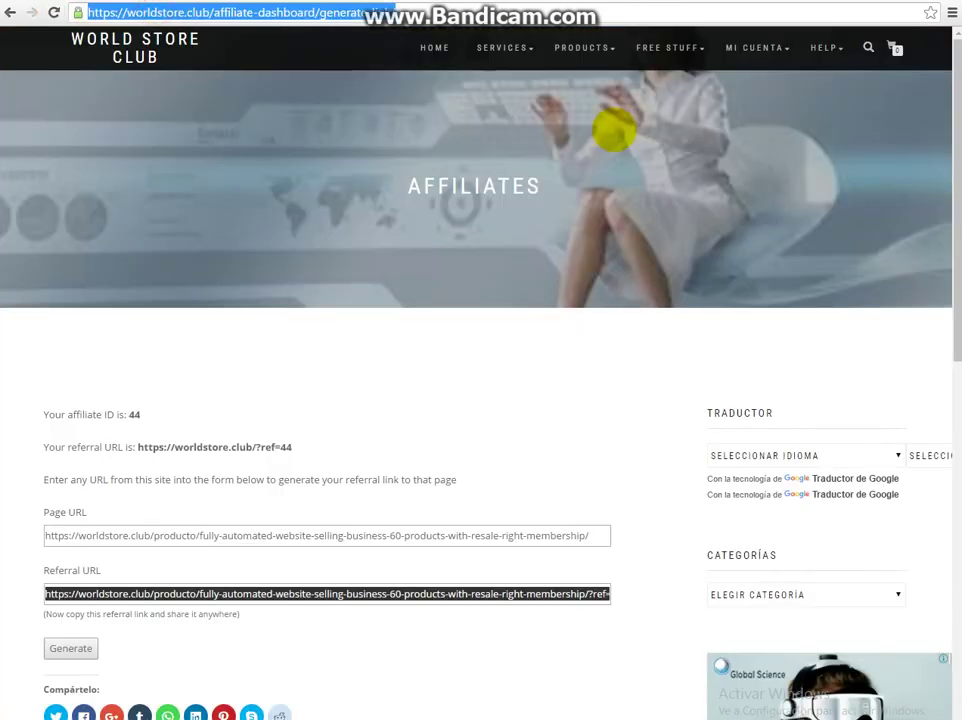
text(facebook)
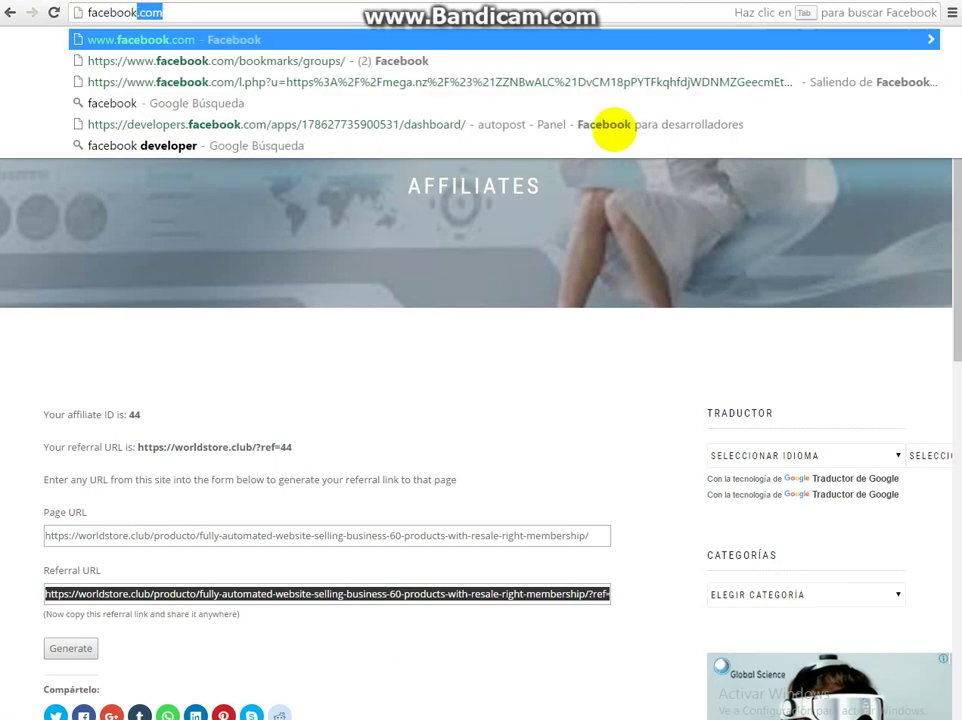
key(Return)
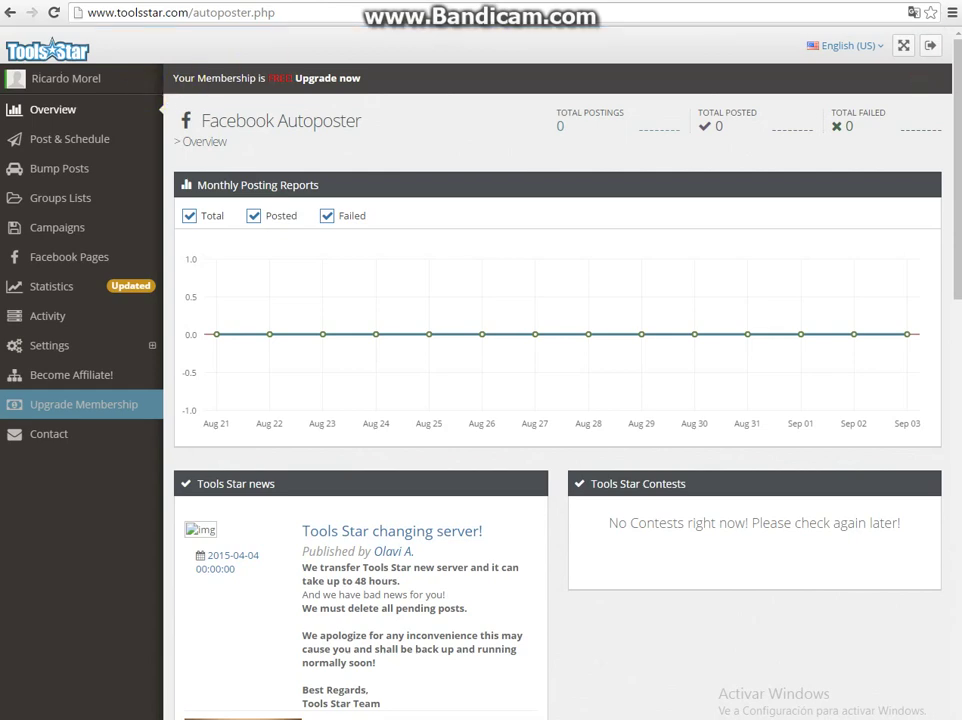
- Reload the overview and highlight its totals: 1 total posting, 1 posted, 0 failed
click(69, 139)
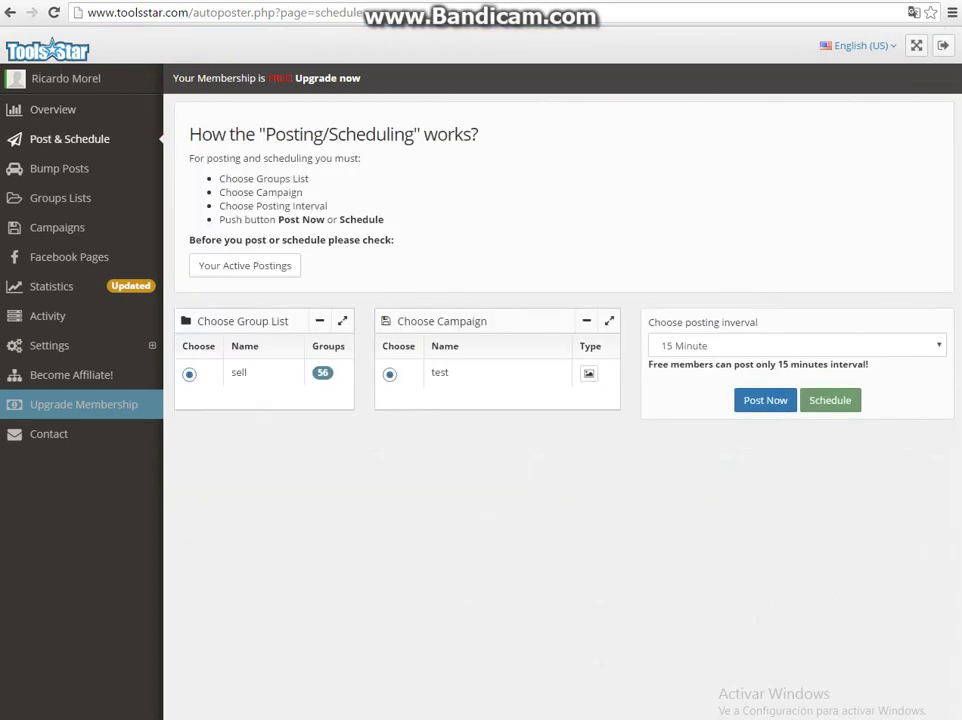
click(31, 109)
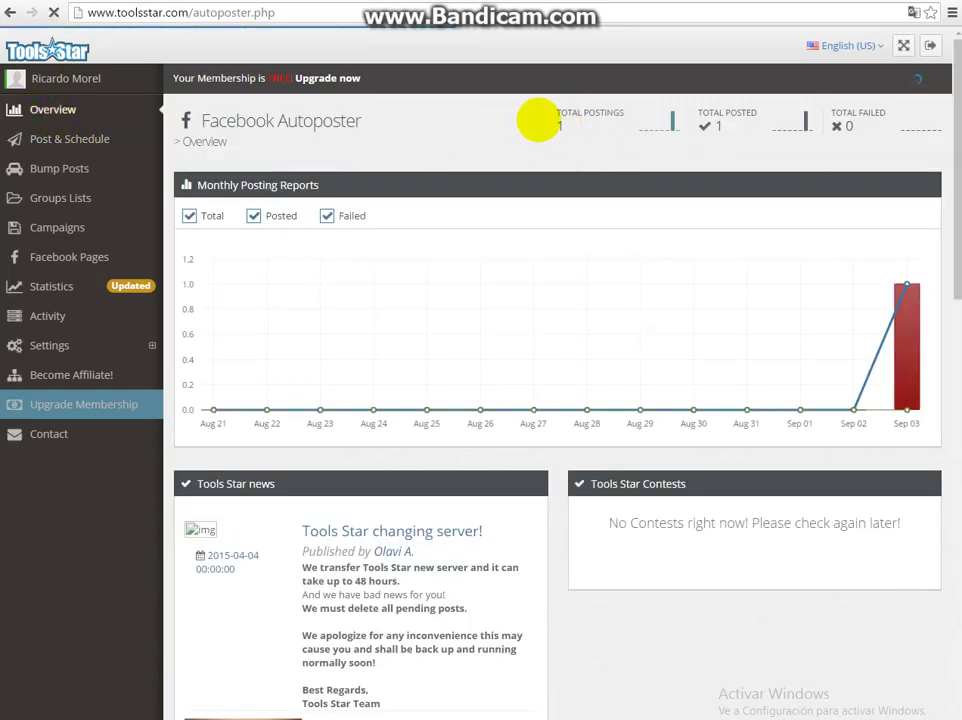
drag(537, 118, 703, 114)
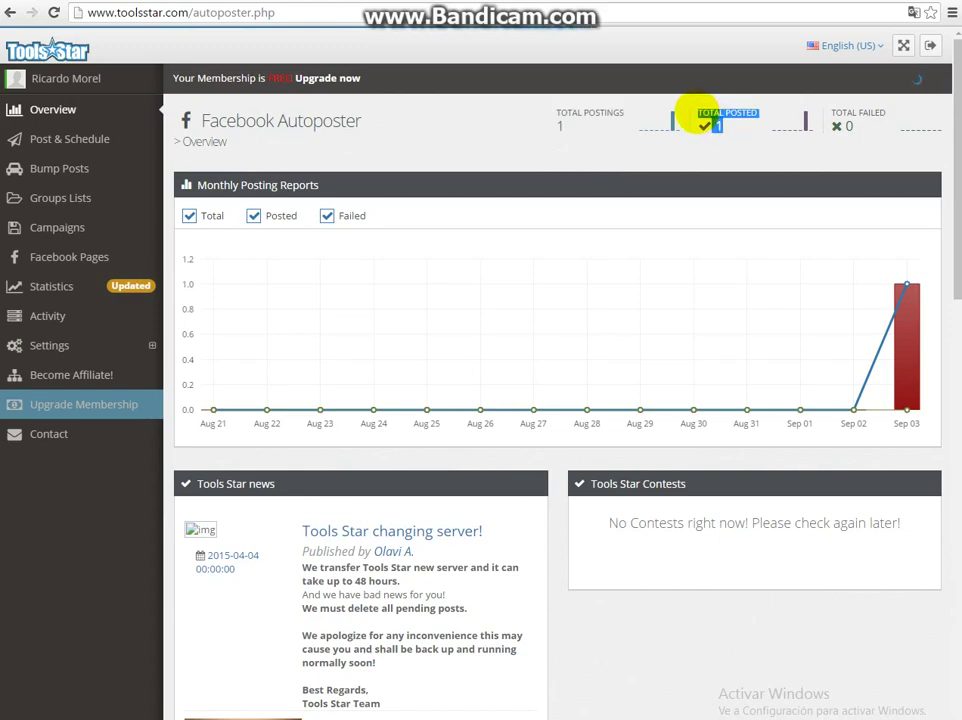
drag(859, 122, 833, 116)
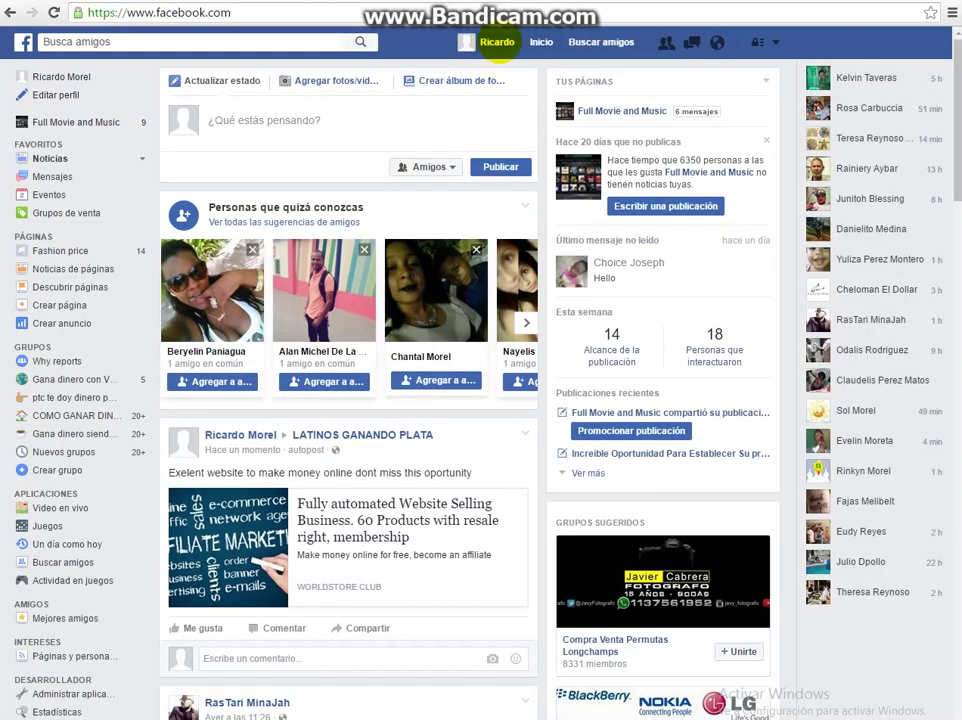
- Find the new LATINOS GANANDO PLATA group post through the profile's activity log
click(497, 42)
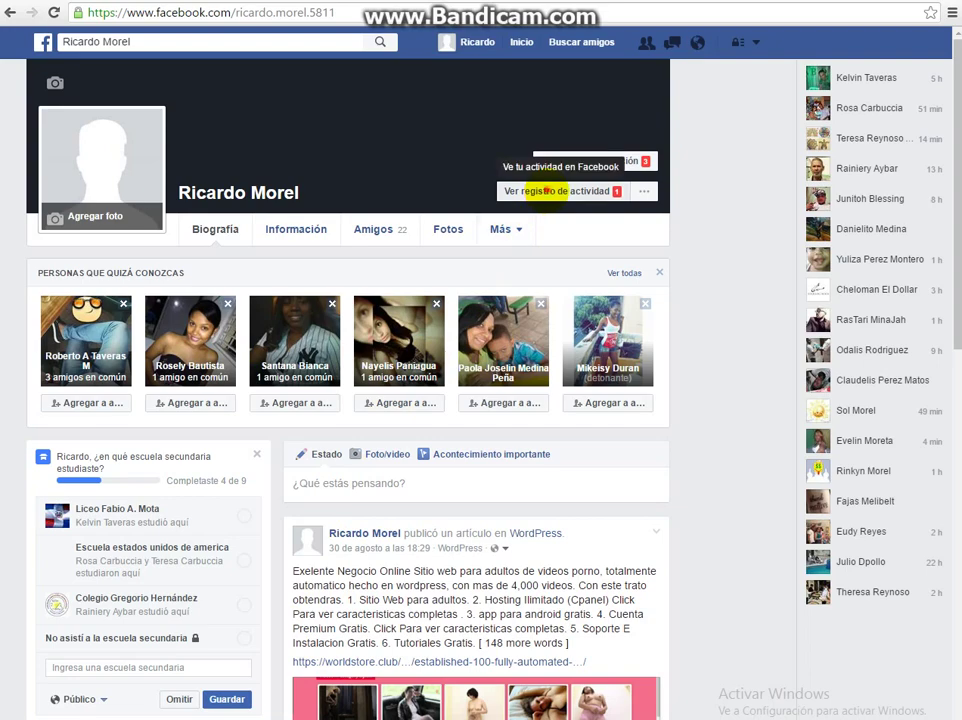
click(550, 191)
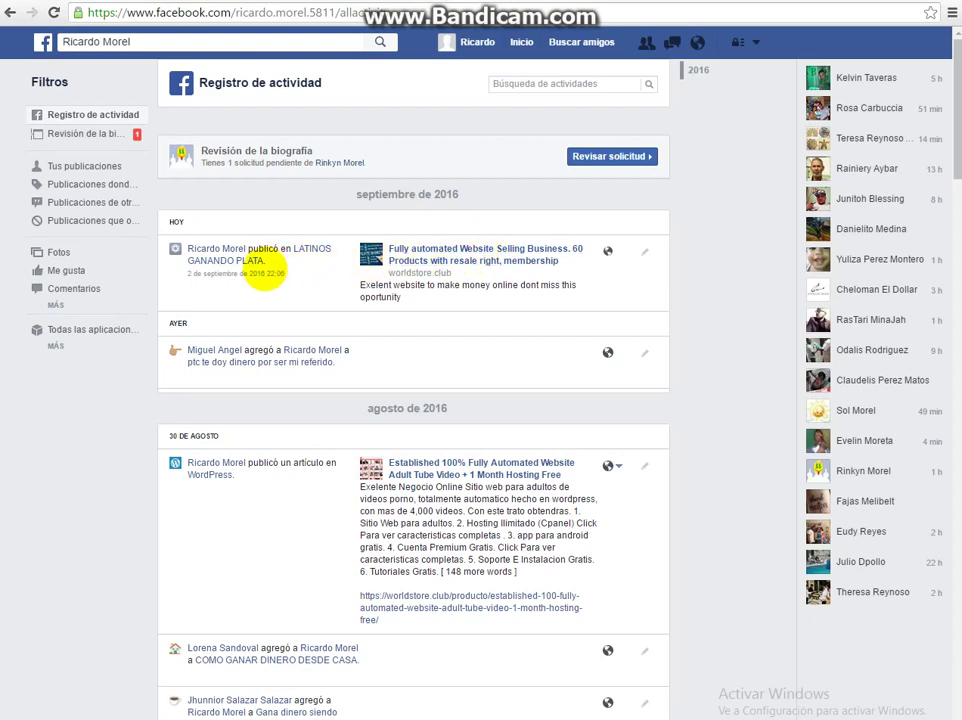
click(245, 273)
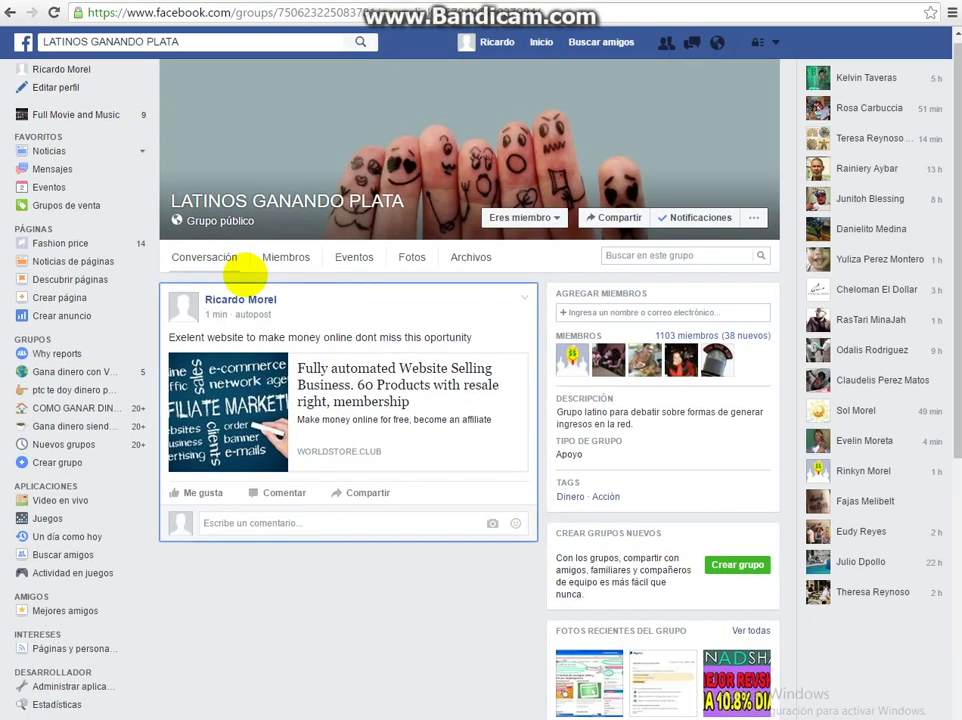
scroll(245, 274, down, 3)
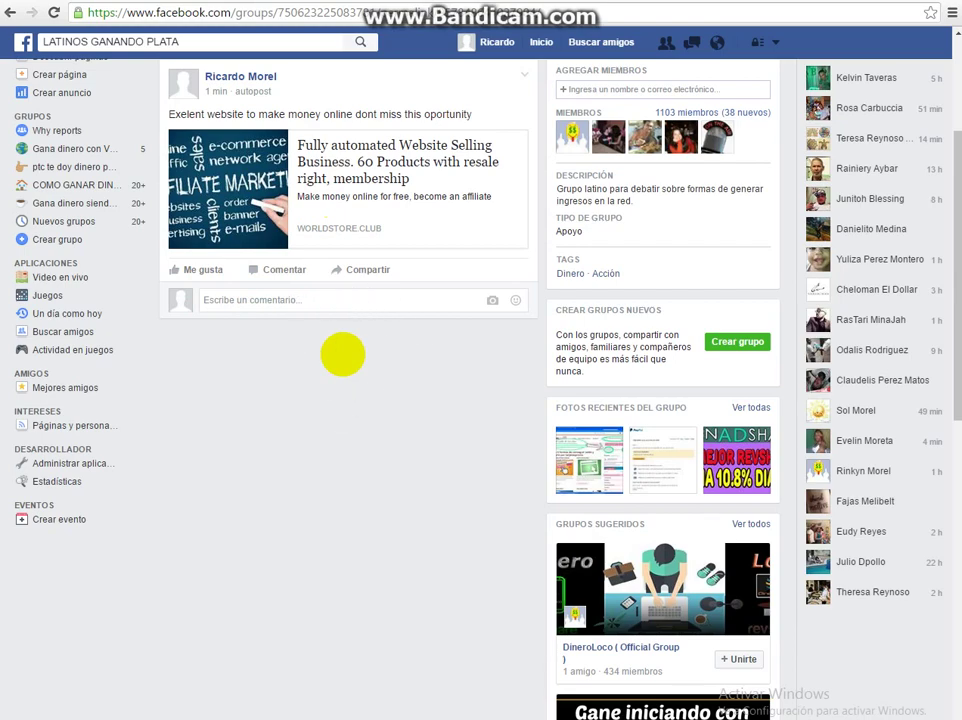
click(377, 172)
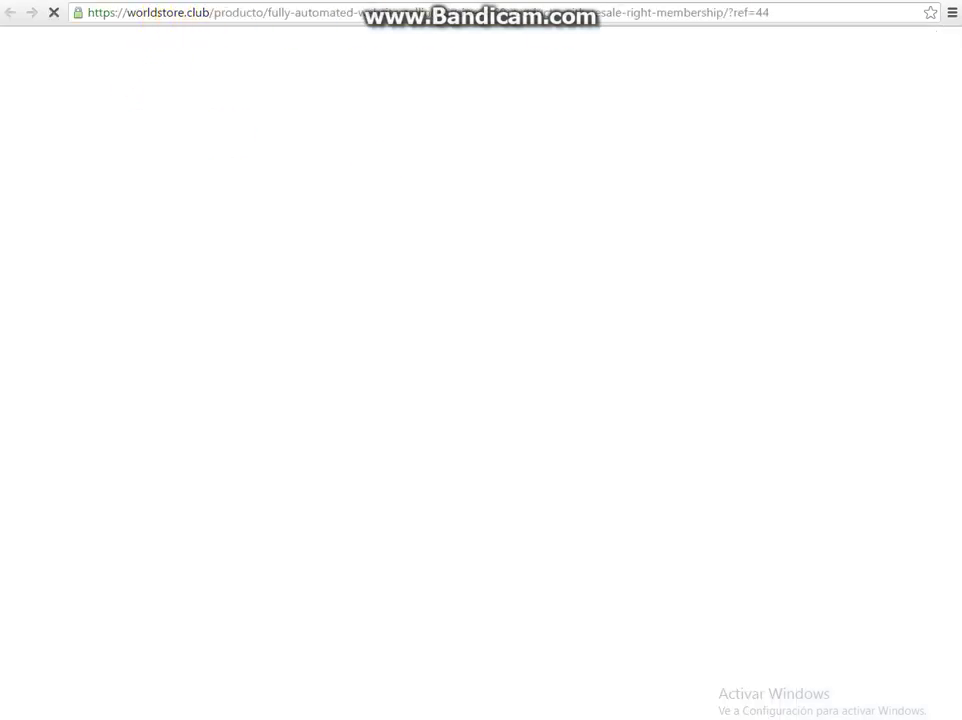
drag(777, 12, 727, 12)
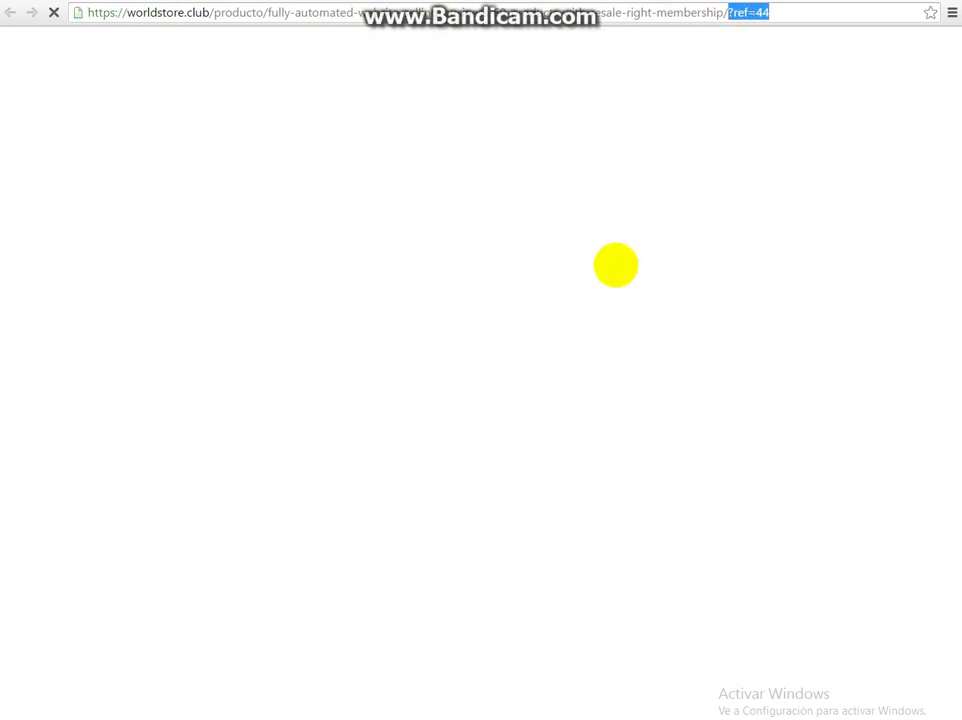